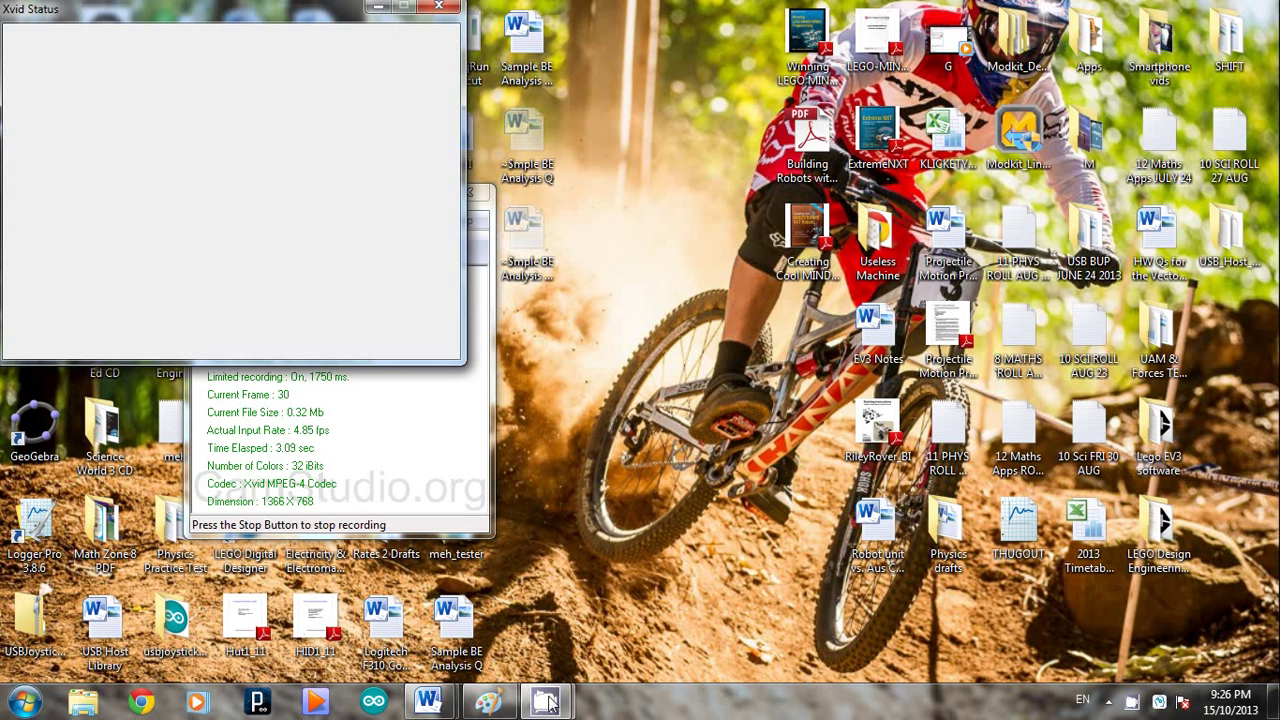
Bring up the 'Sample BE Analysis Q' question document from Word's taskbar previews
{"action": "left_click", "coordinate": [428, 702]}
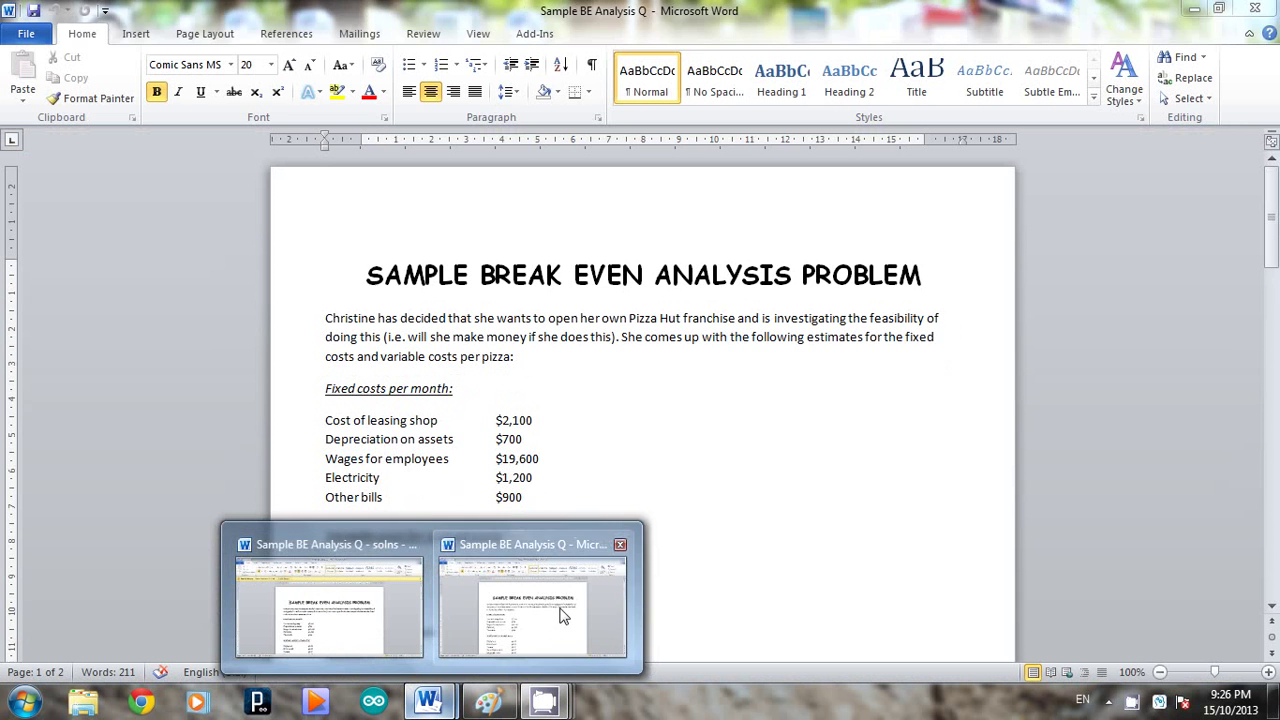
{"action": "left_click", "coordinate": [563, 615]}
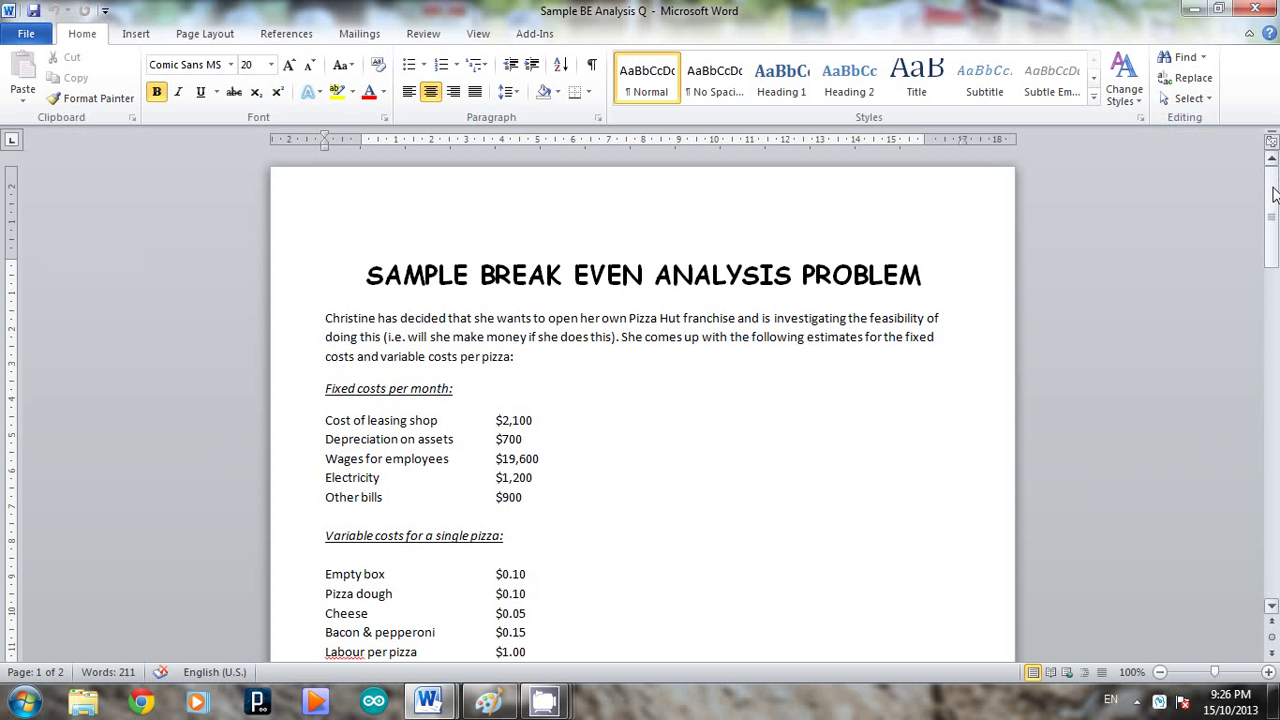
{"action": "left_click_drag", "start_coordinate": [1277, 193], "coordinate": [1277, 193]}
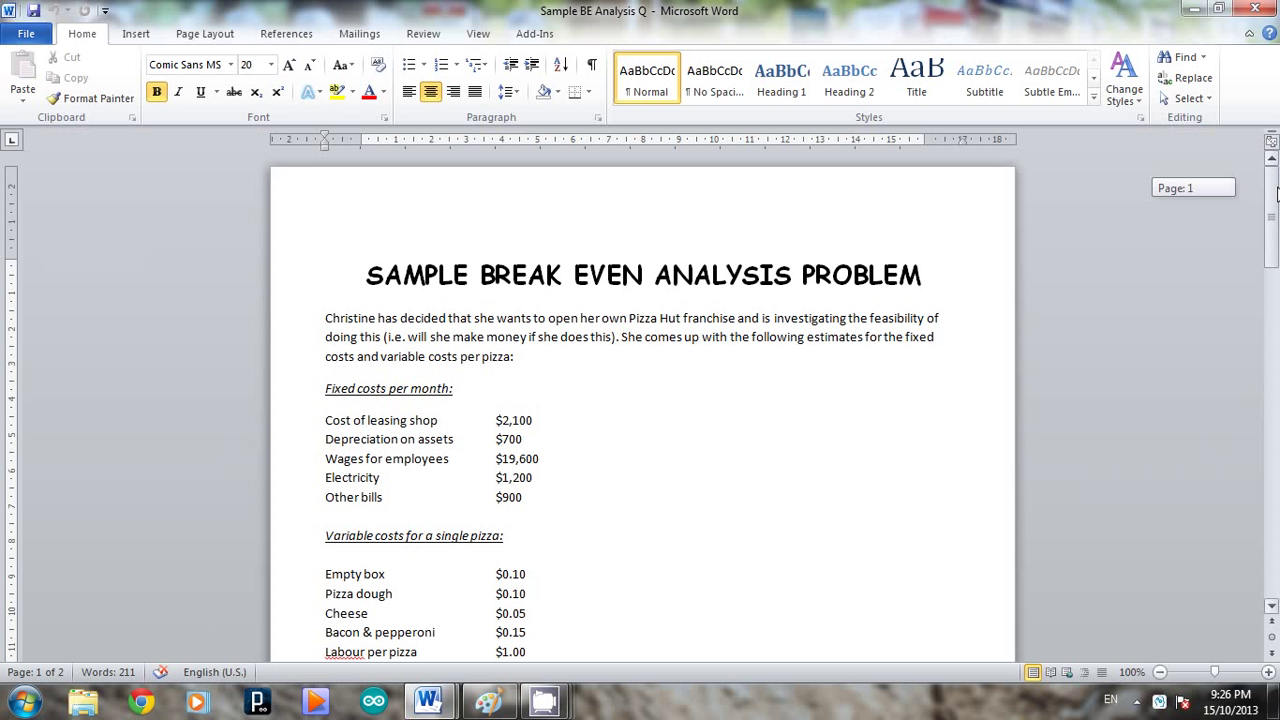
{"action": "left_click_drag", "start_coordinate": [1277, 193], "coordinate": [1276, 213]}
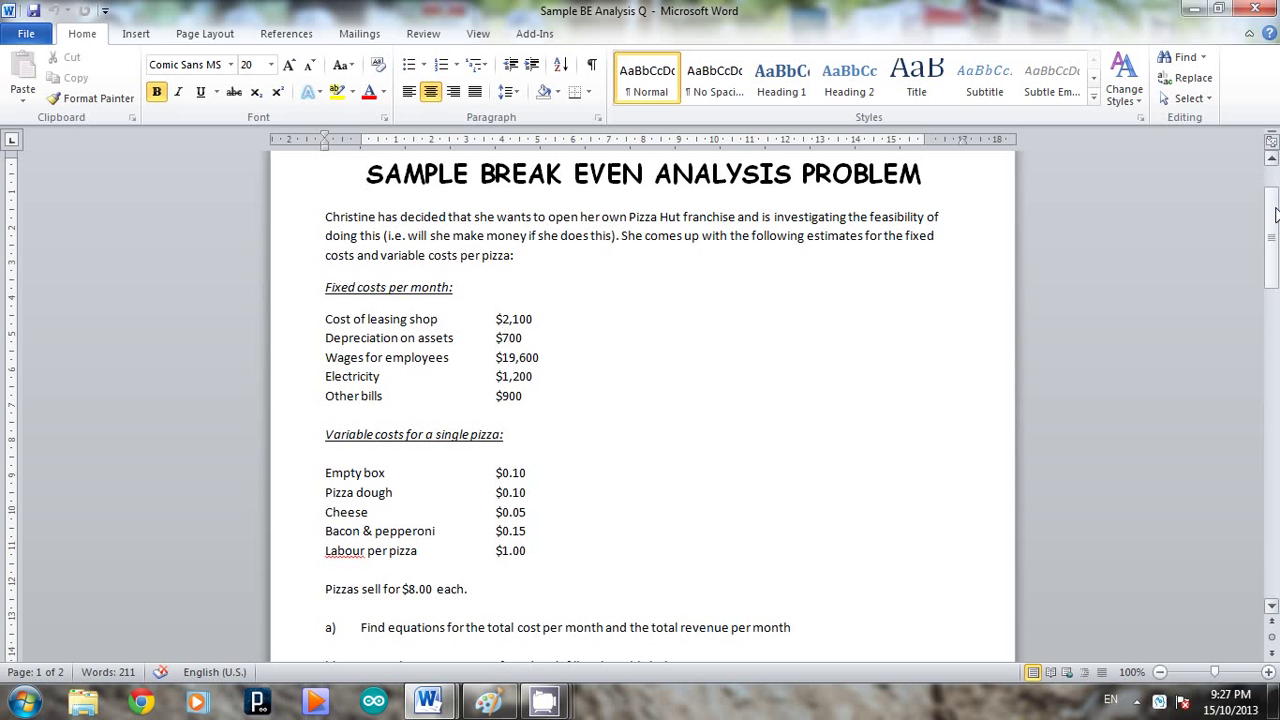
{"action": "left_click_drag", "start_coordinate": [1275, 214], "coordinate": [1272, 250]}
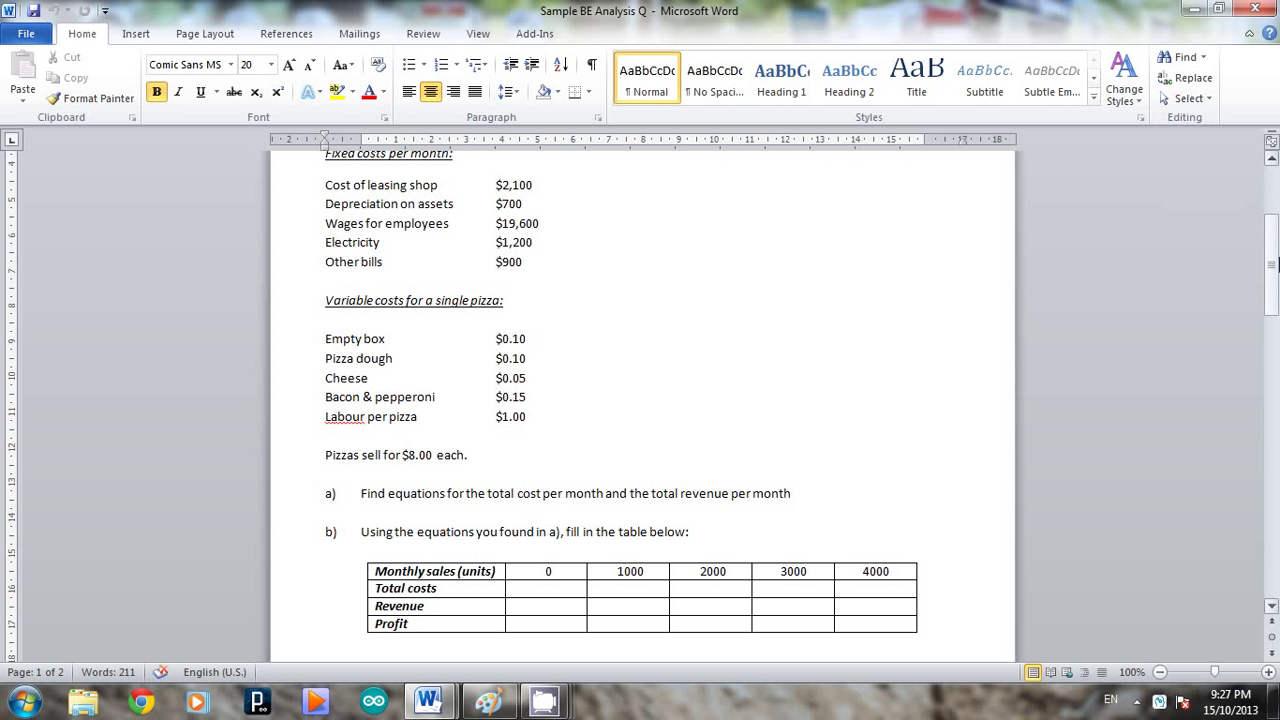
{"action": "left_click_drag", "start_coordinate": [1272, 266], "coordinate": [1274, 282]}
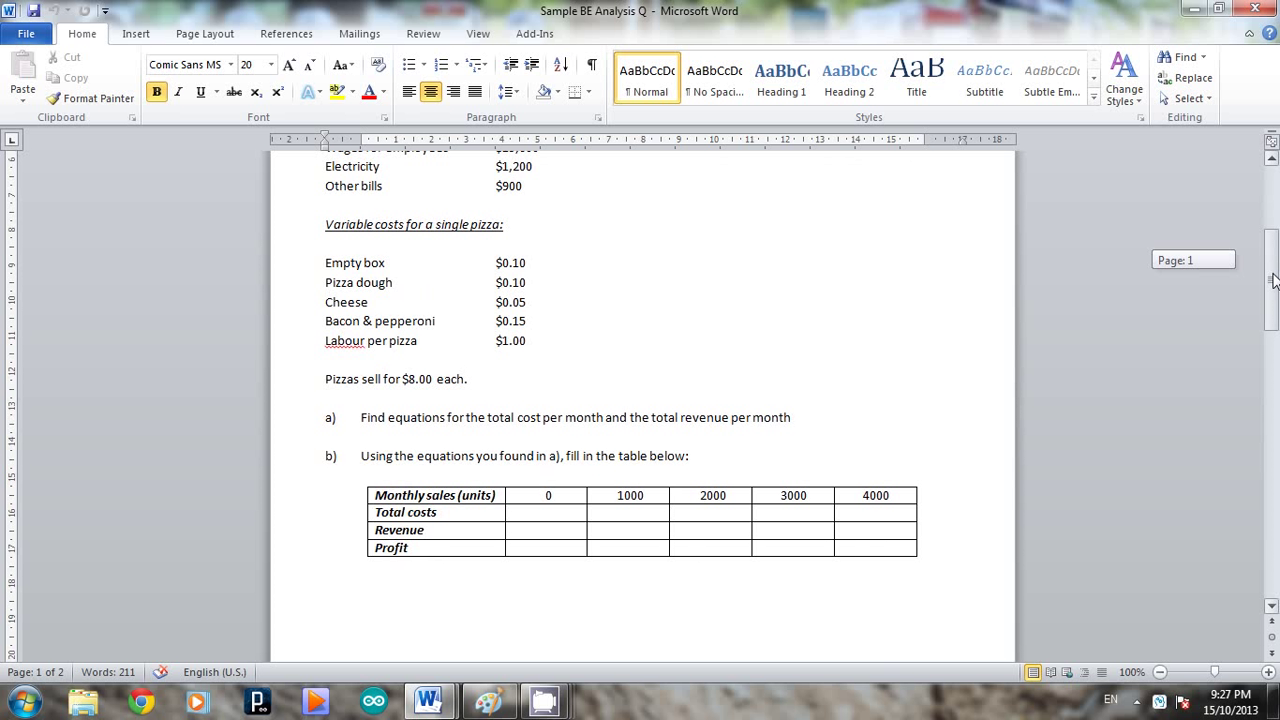
{"action": "left_click_drag", "start_coordinate": [1274, 282], "coordinate": [1274, 282]}
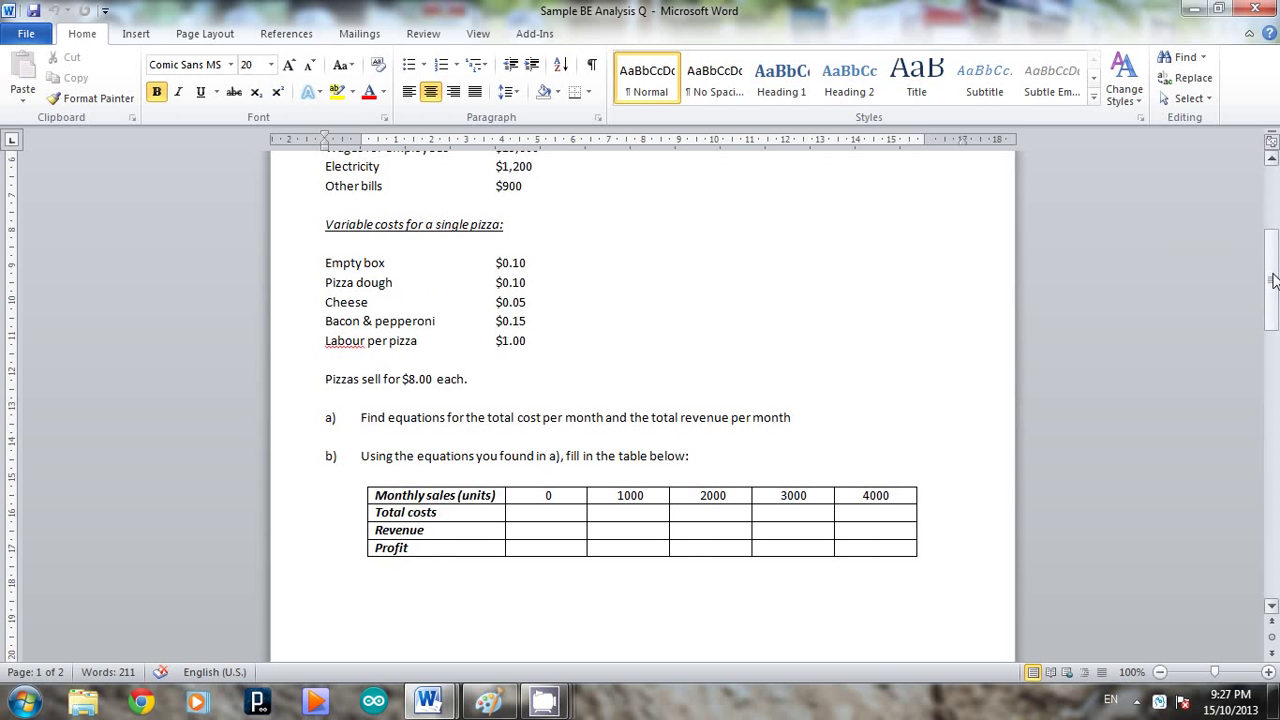
{"action": "left_click_drag", "start_coordinate": [1274, 281], "coordinate": [1234, 251]}
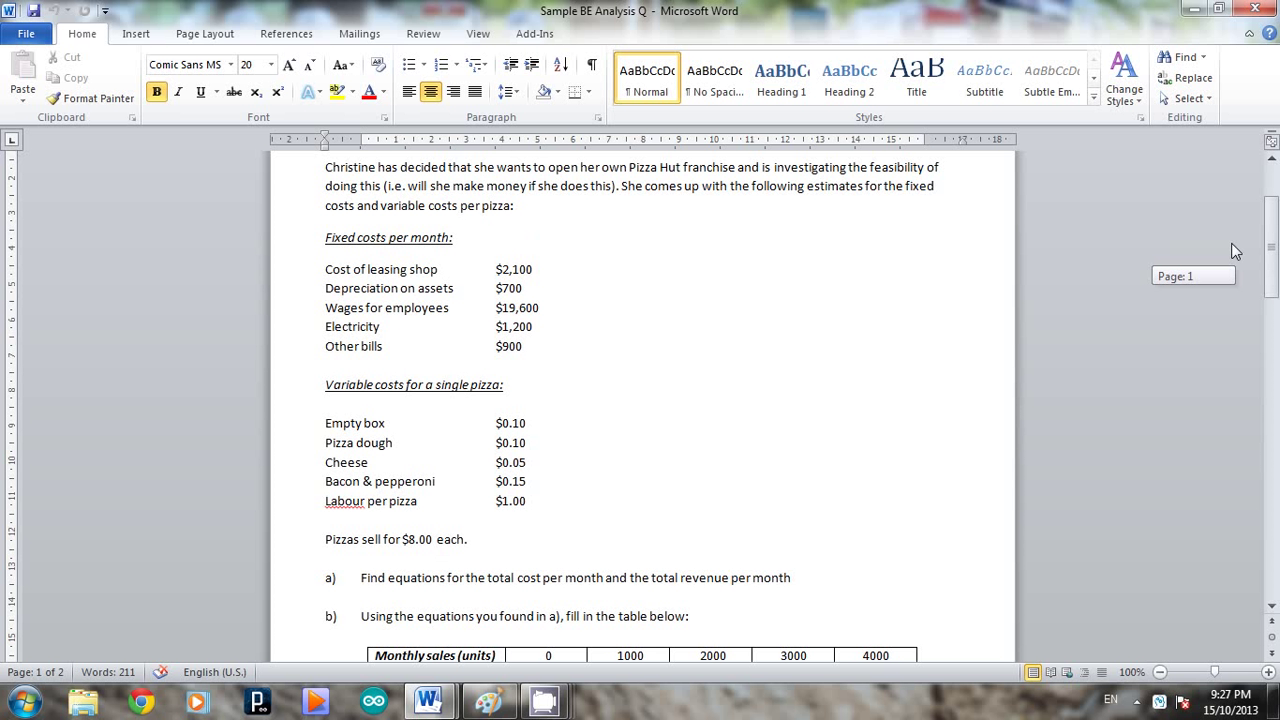
{"action": "left_click_drag", "start_coordinate": [1234, 251], "coordinate": [1231, 267]}
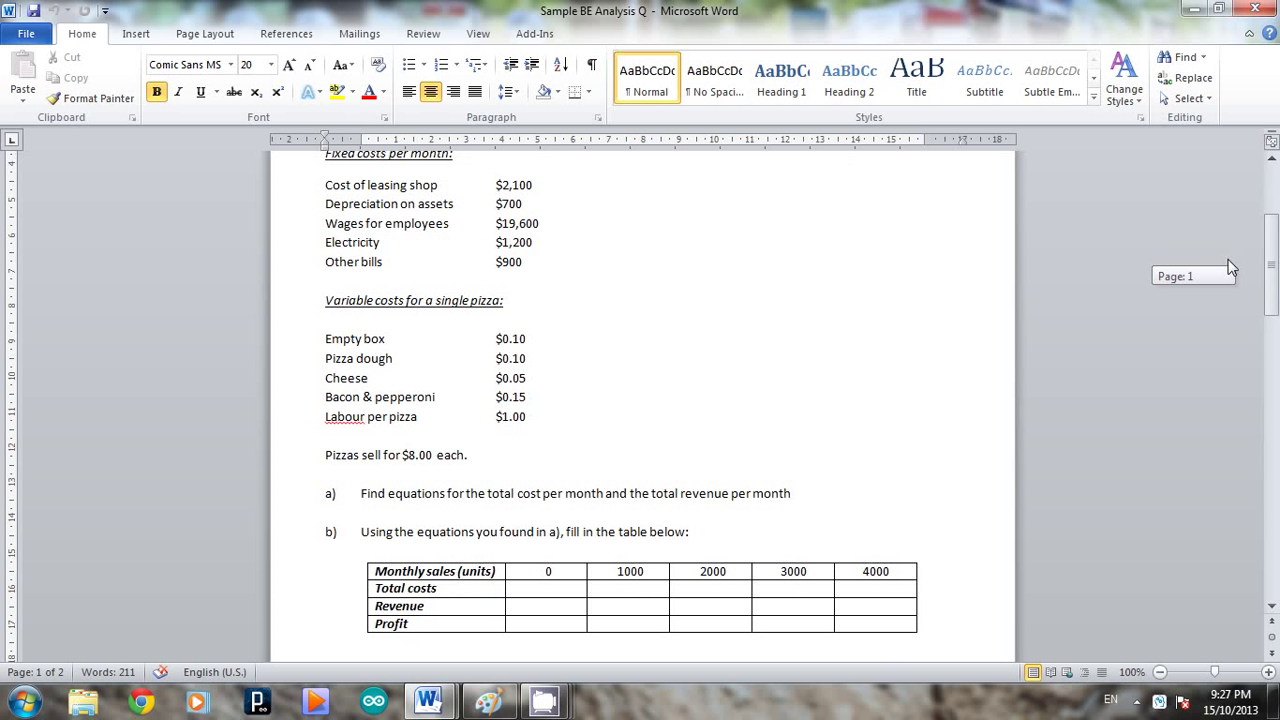
{"action": "left_click_drag", "start_coordinate": [1228, 261], "coordinate": [1227, 279]}
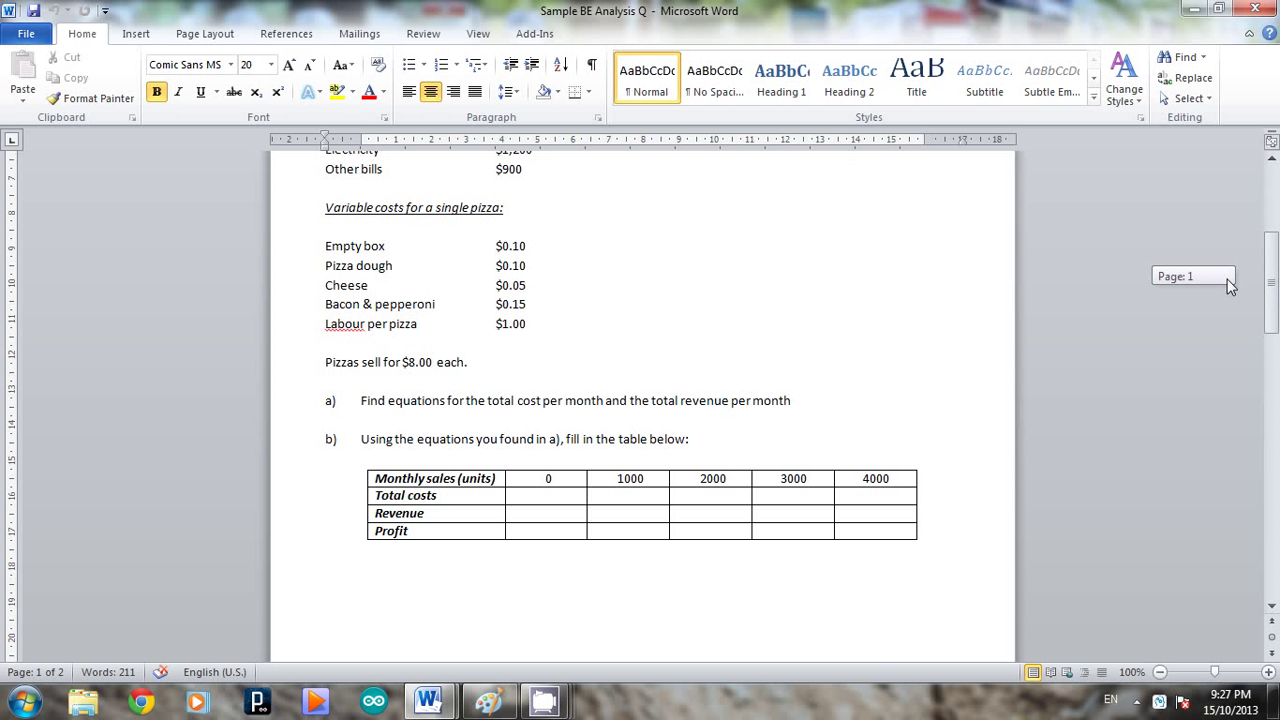
{"action": "left_click_drag", "start_coordinate": [1229, 287], "coordinate": [1229, 299]}
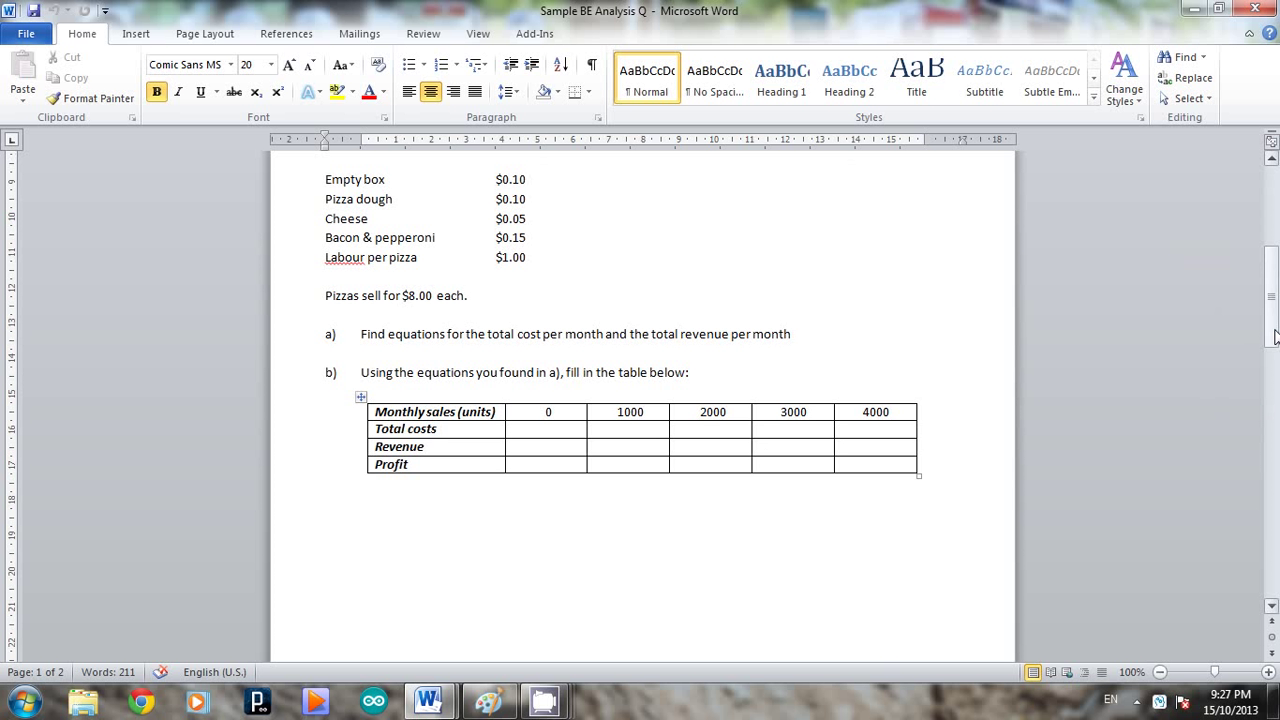
Scroll down through the question to the blank graph axes and part d)
{"action": "left_click_drag", "start_coordinate": [1270, 305], "coordinate": [1277, 436]}
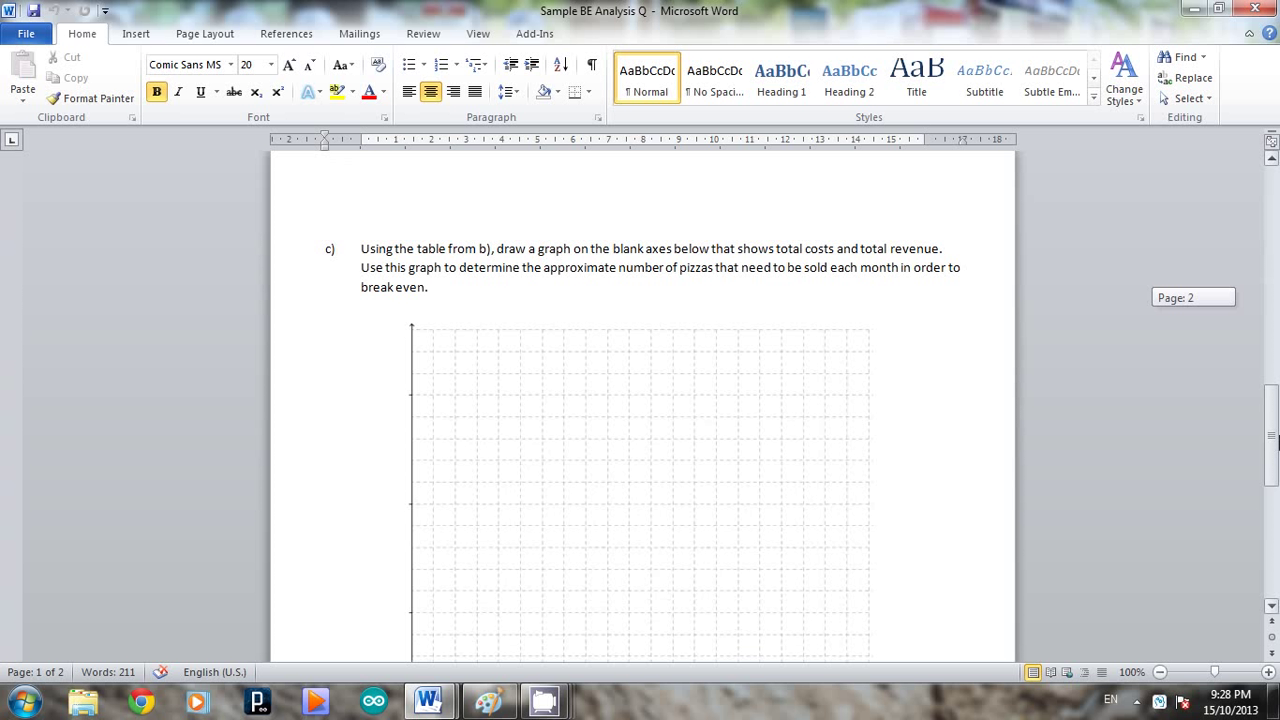
{"action": "left_click_drag", "start_coordinate": [1275, 440], "coordinate": [1273, 470]}
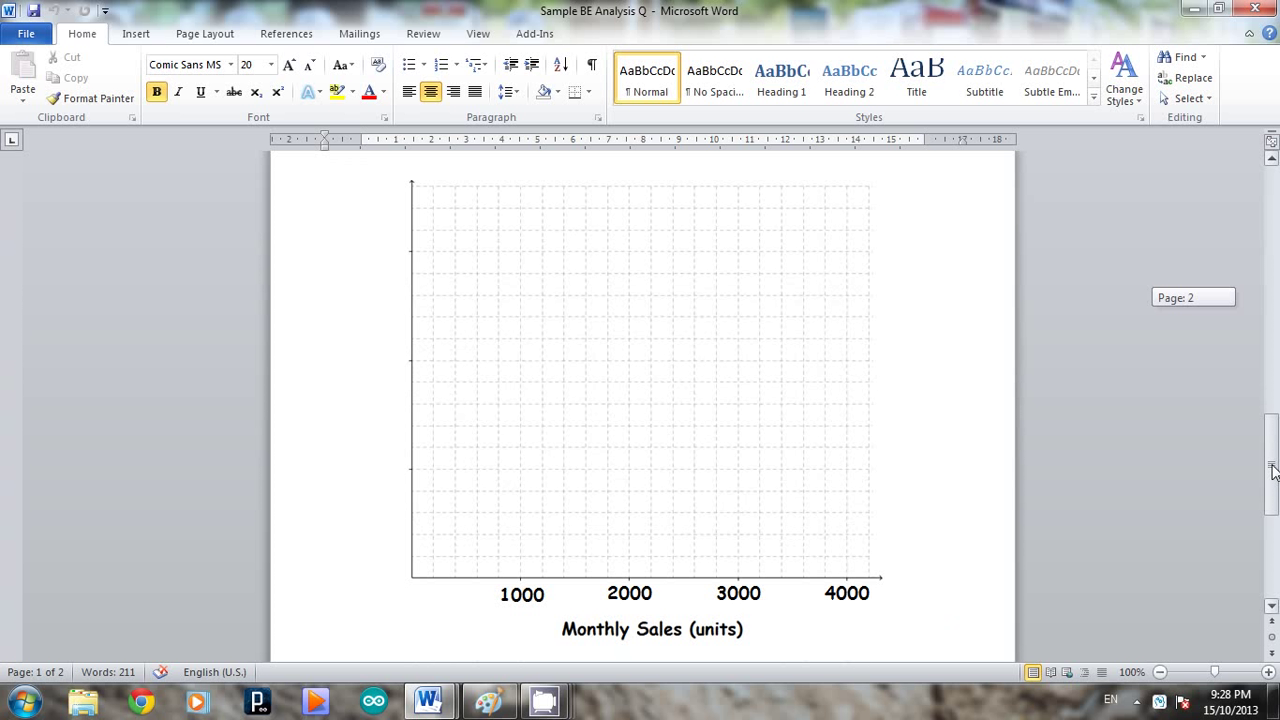
{"action": "left_click_drag", "start_coordinate": [1273, 470], "coordinate": [1275, 503]}
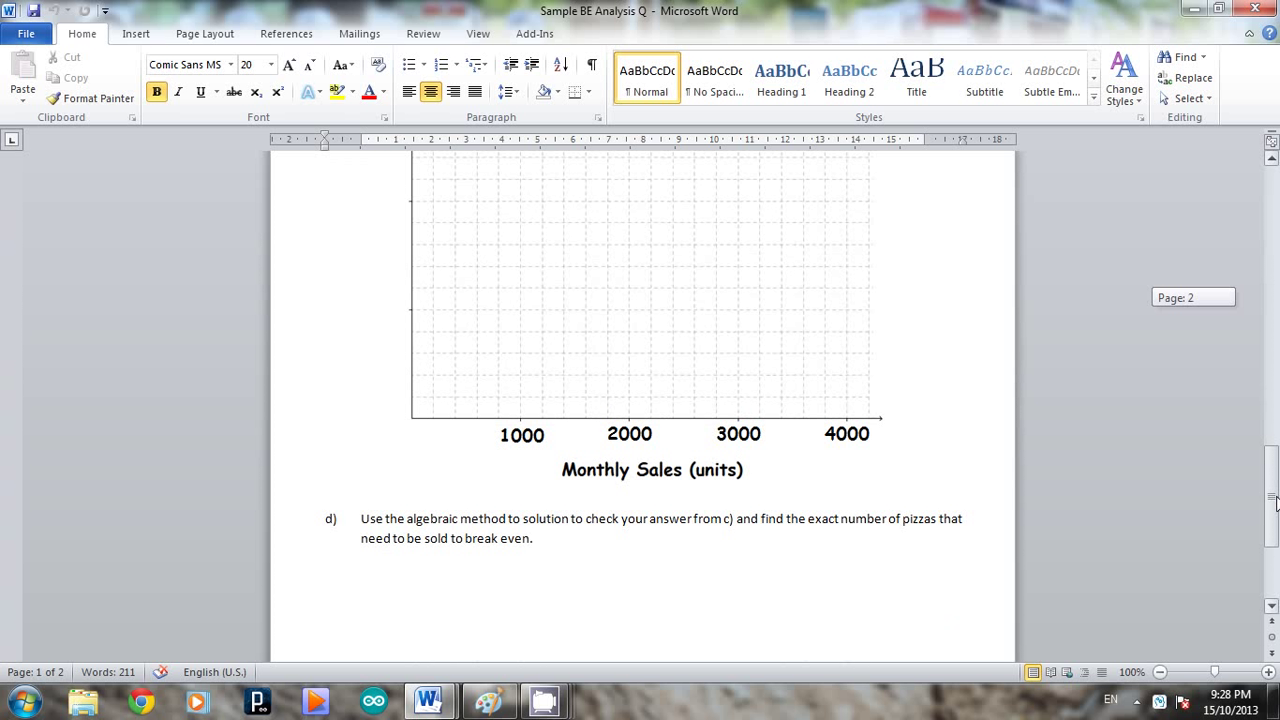
{"action": "left_click_drag", "start_coordinate": [1275, 503], "coordinate": [1275, 488]}
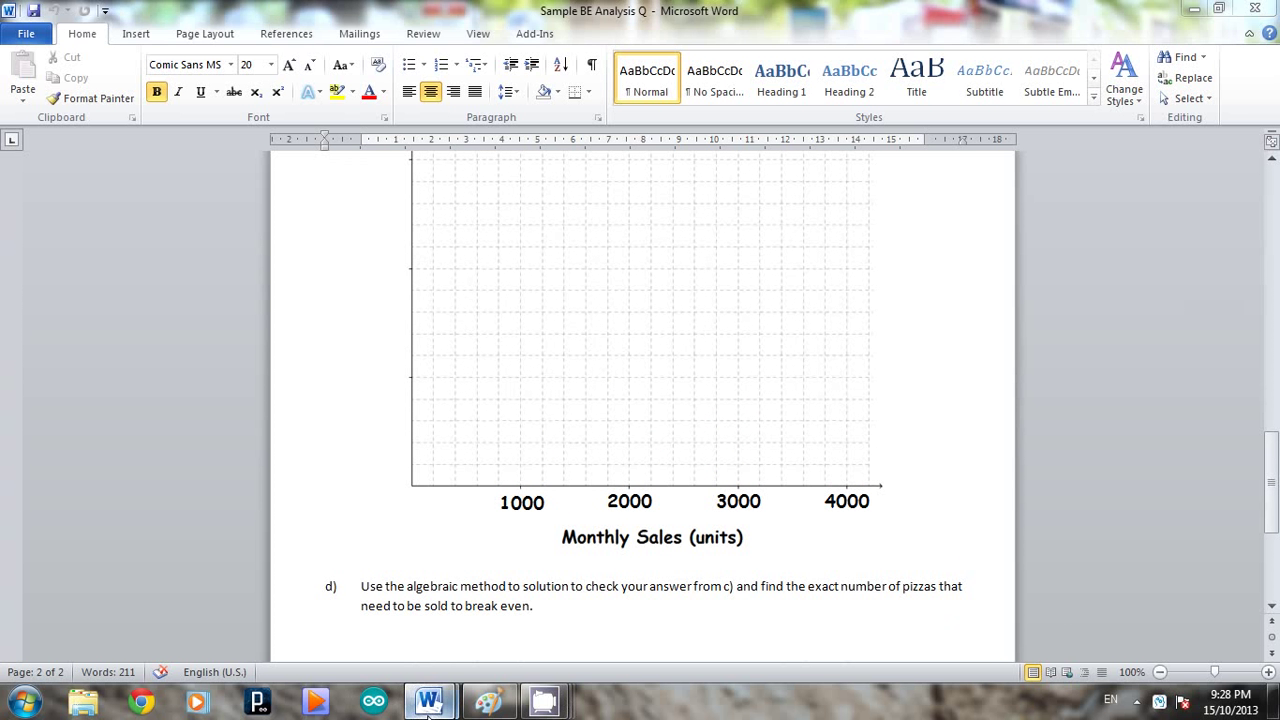
Switch to the 'Sample BE Analysis Q - solns' document and scroll into it
{"action": "mouse_move", "coordinate": [430, 700]}
{"action": "left_click", "coordinate": [394, 628]}
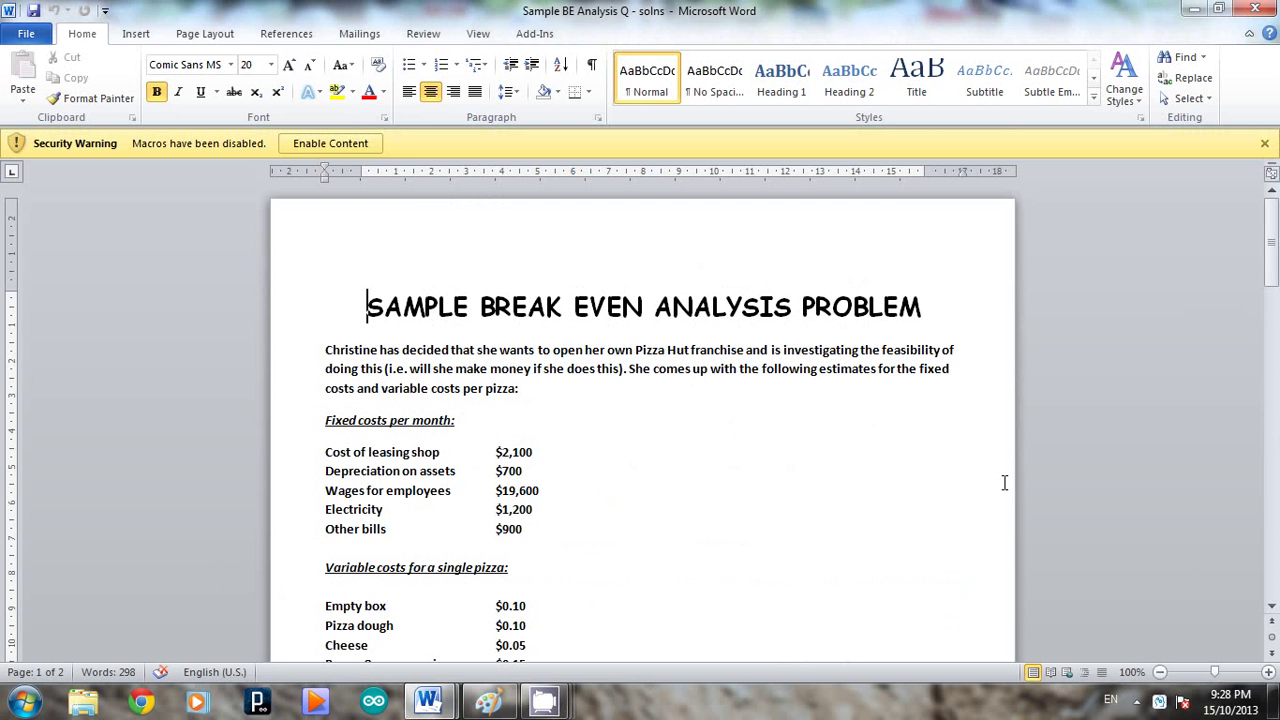
{"action": "left_click_drag", "start_coordinate": [1275, 213], "coordinate": [1242, 305]}
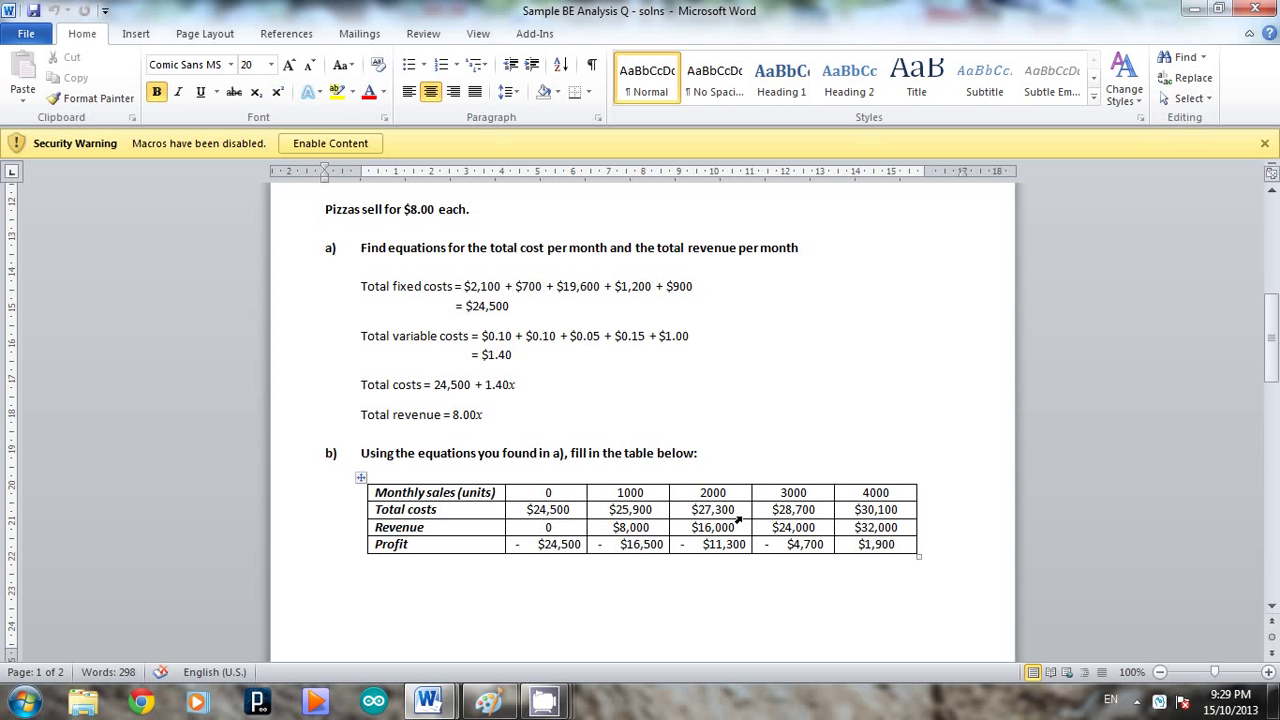
Review the worked cost, revenue and profit table, pointing at the Profit row
{"action": "left_click", "coordinate": [424, 544]}
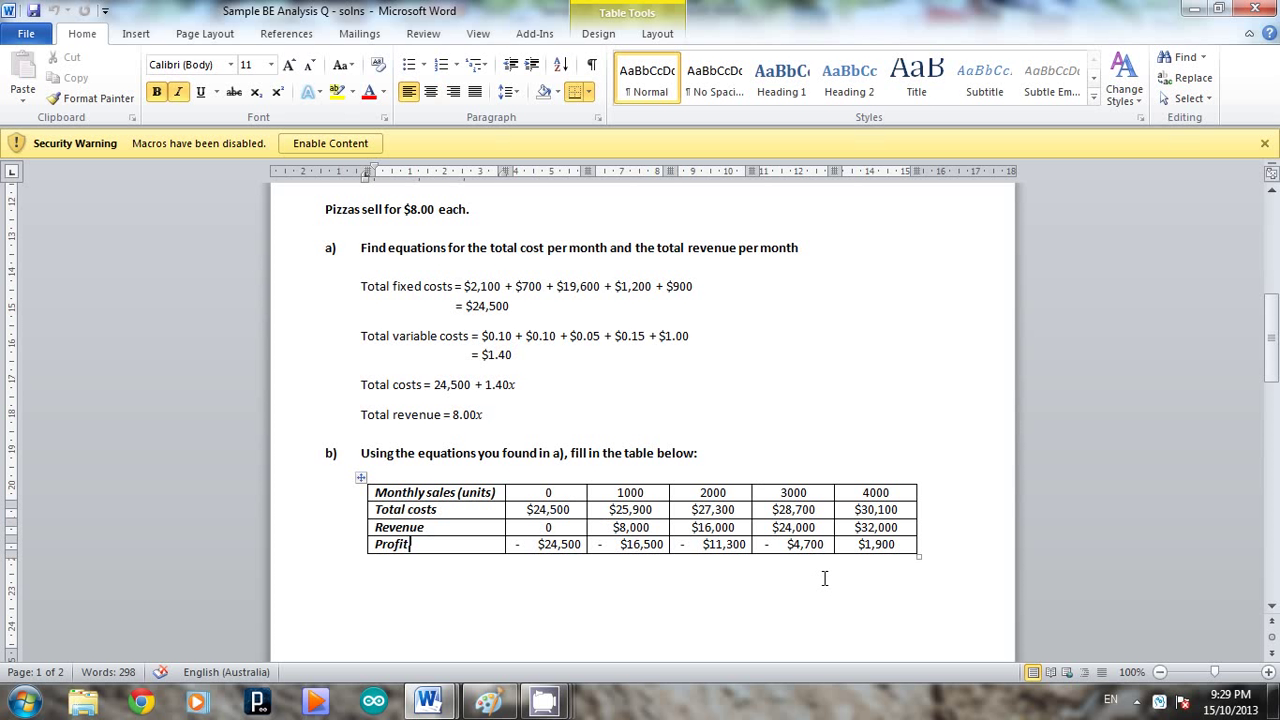
{"action": "left_click_drag", "start_coordinate": [1271, 345], "coordinate": [1265, 396]}
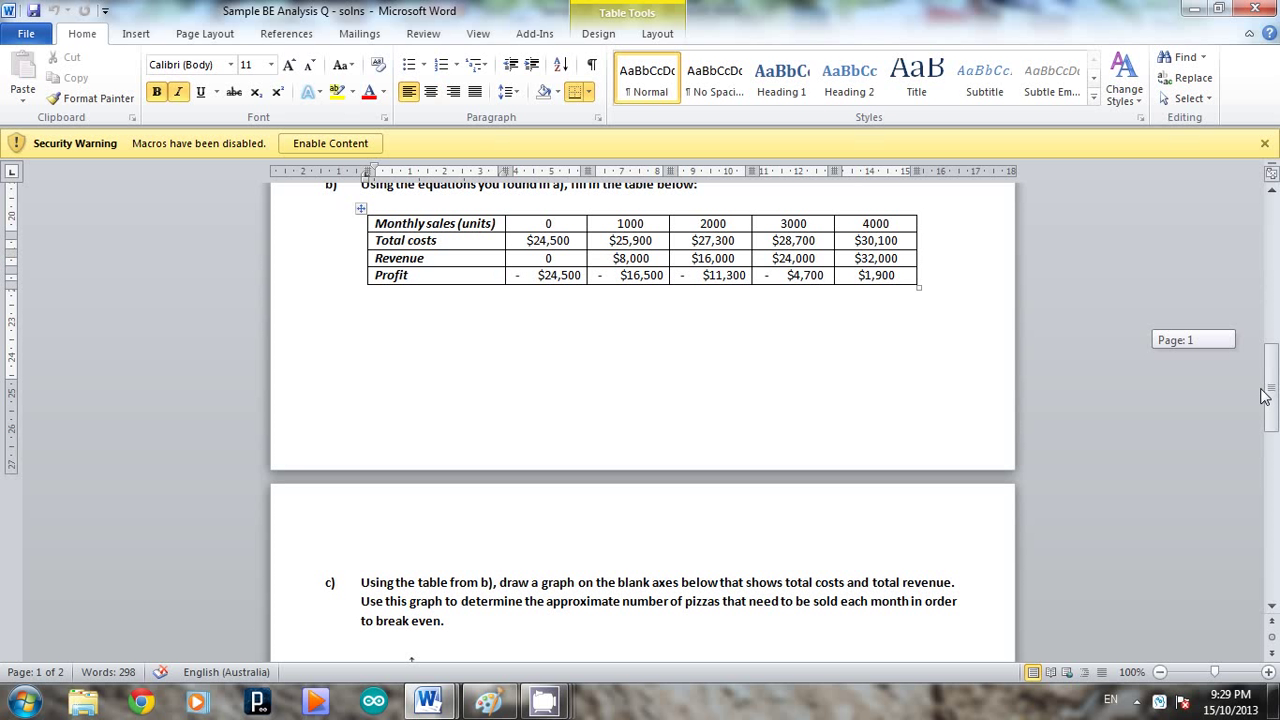
{"action": "mouse_move", "coordinate": [1263, 396]}
{"action": "left_mouse_down"}
{"action": "mouse_move", "coordinate": [1264, 418]}
{"action": "mouse_move", "coordinate": [1266, 388]}
{"action": "left_mouse_up"}
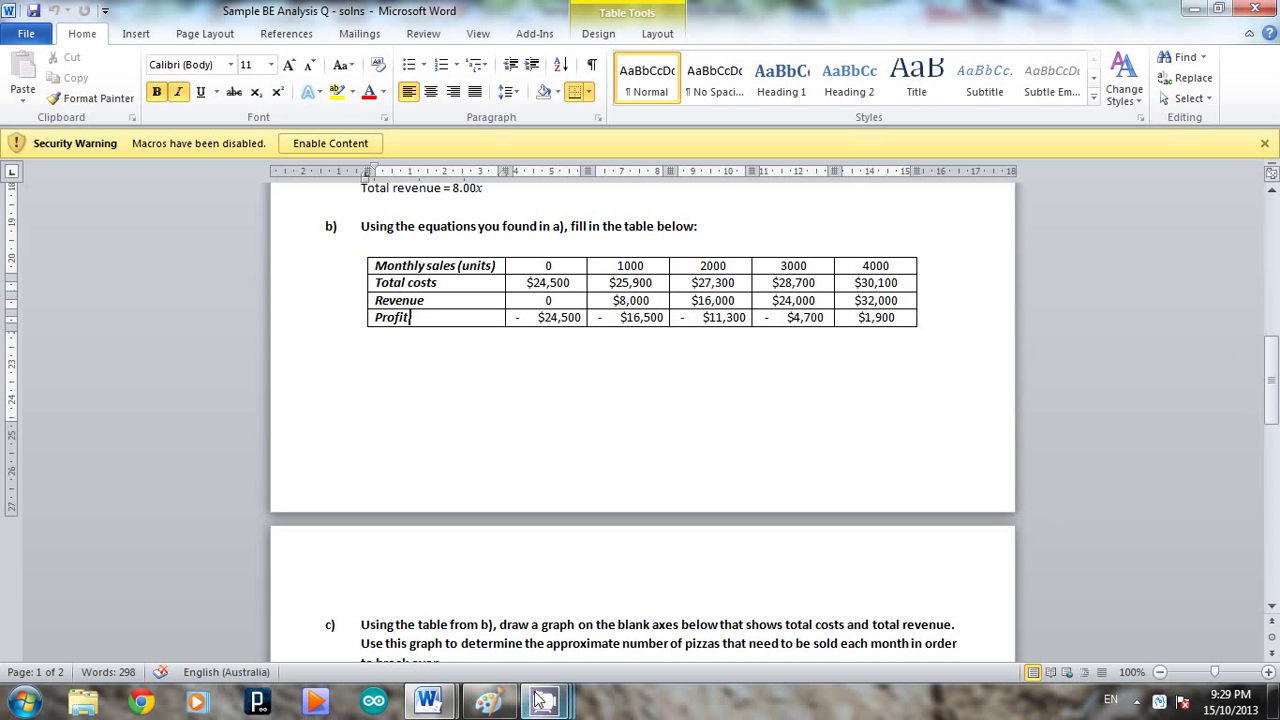
{"action": "mouse_move", "coordinate": [503, 706]}
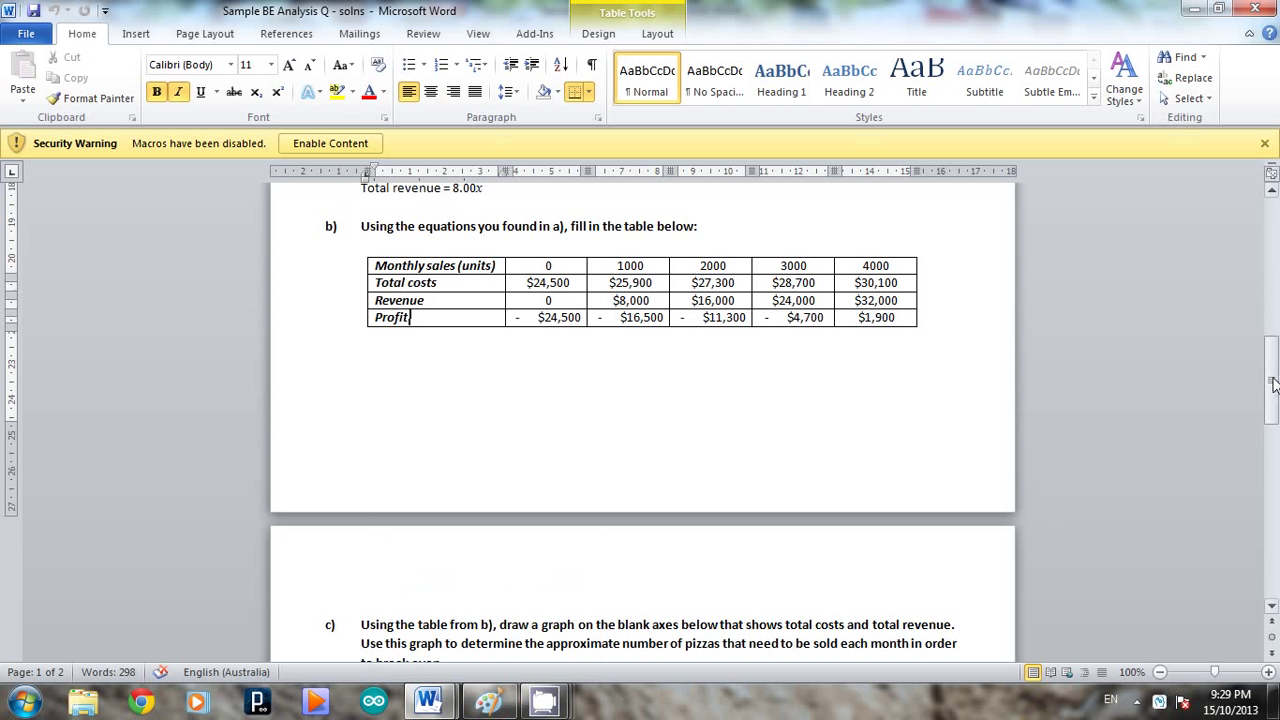
{"action": "mouse_move", "coordinate": [1271, 392]}
{"action": "left_mouse_down"}
{"action": "mouse_move", "coordinate": [1273, 415]}
{"action": "mouse_move", "coordinate": [1272, 372]}
{"action": "left_mouse_up"}
Bring the Paint graph forward, recheck the Word solution figures, then return to Paint
{"action": "left_click", "coordinate": [503, 706]}
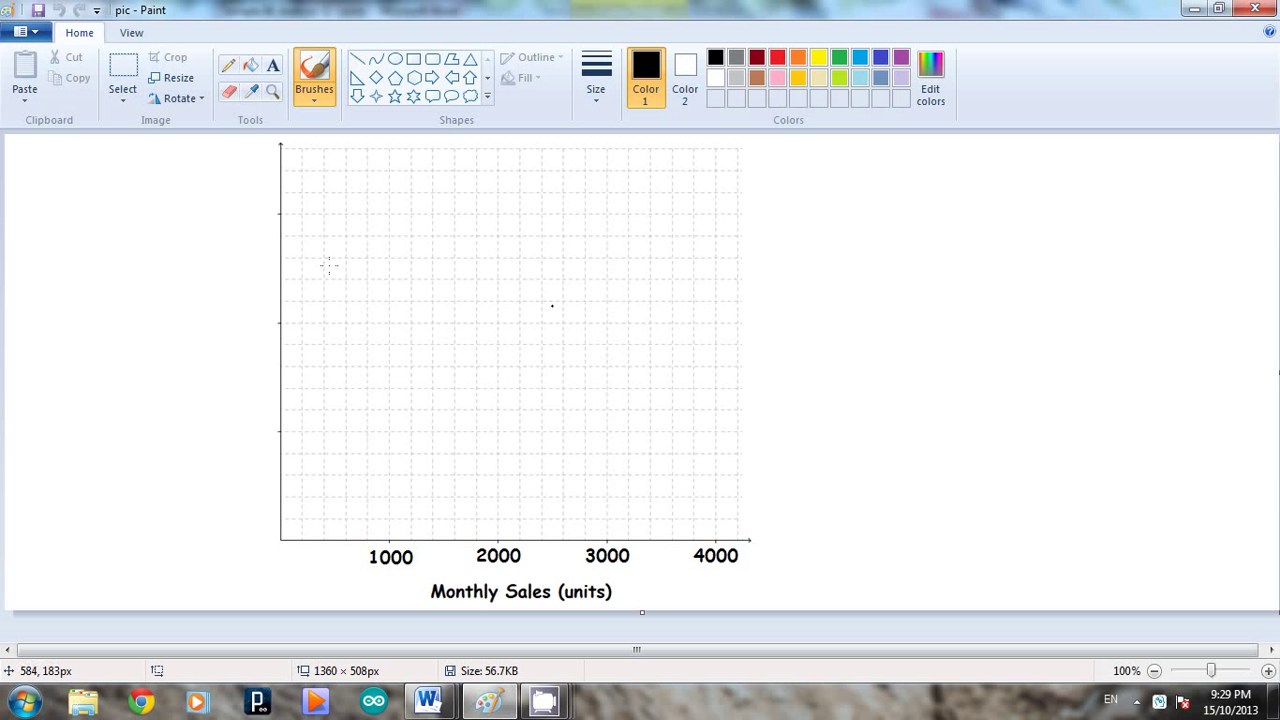
{"action": "left_click", "coordinate": [163, 312]}
{"action": "left_click", "coordinate": [428, 703]}
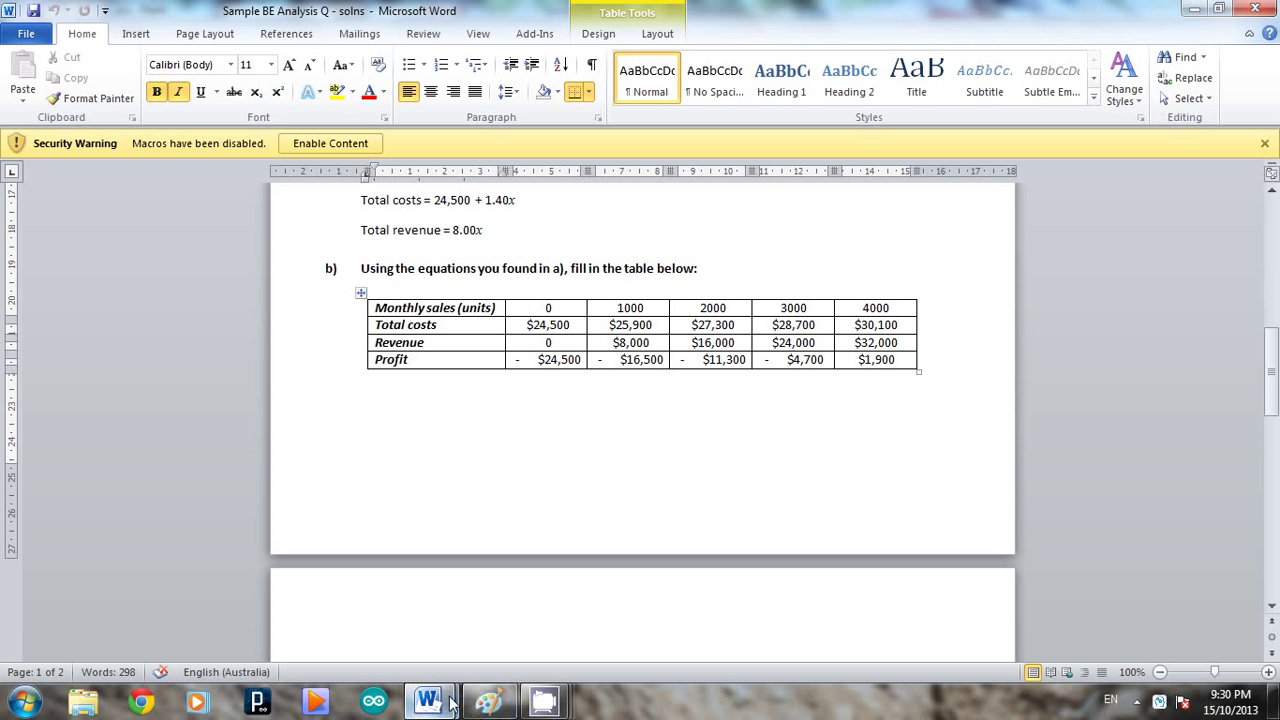
{"action": "left_click", "coordinate": [484, 703]}
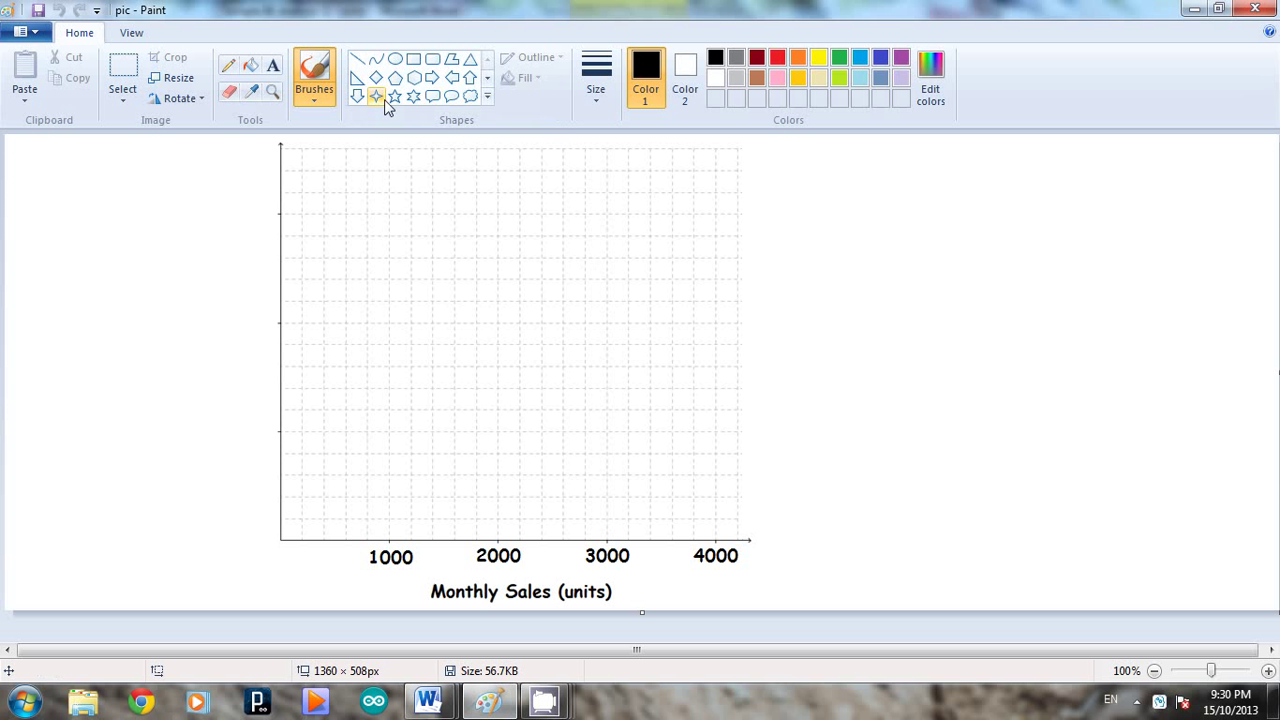
Type the y-axis values 10,000, 20,000 and 30,000 on separate lines in a text box
{"action": "left_click", "coordinate": [272, 66]}
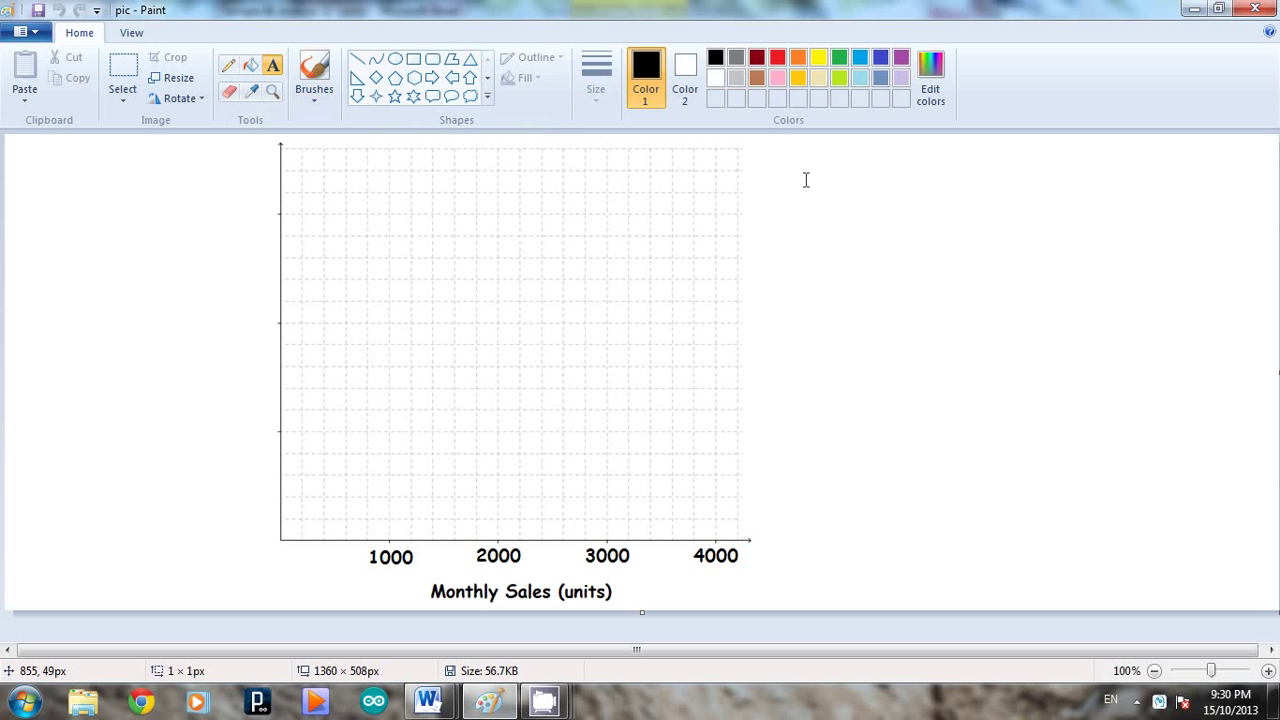
{"action": "mouse_move", "coordinate": [806, 180]}
{"action": "left_mouse_down"}
{"action": "mouse_move", "coordinate": [1203, 340]}
{"action": "mouse_move", "coordinate": [1233, 366]}
{"action": "left_mouse_up"}
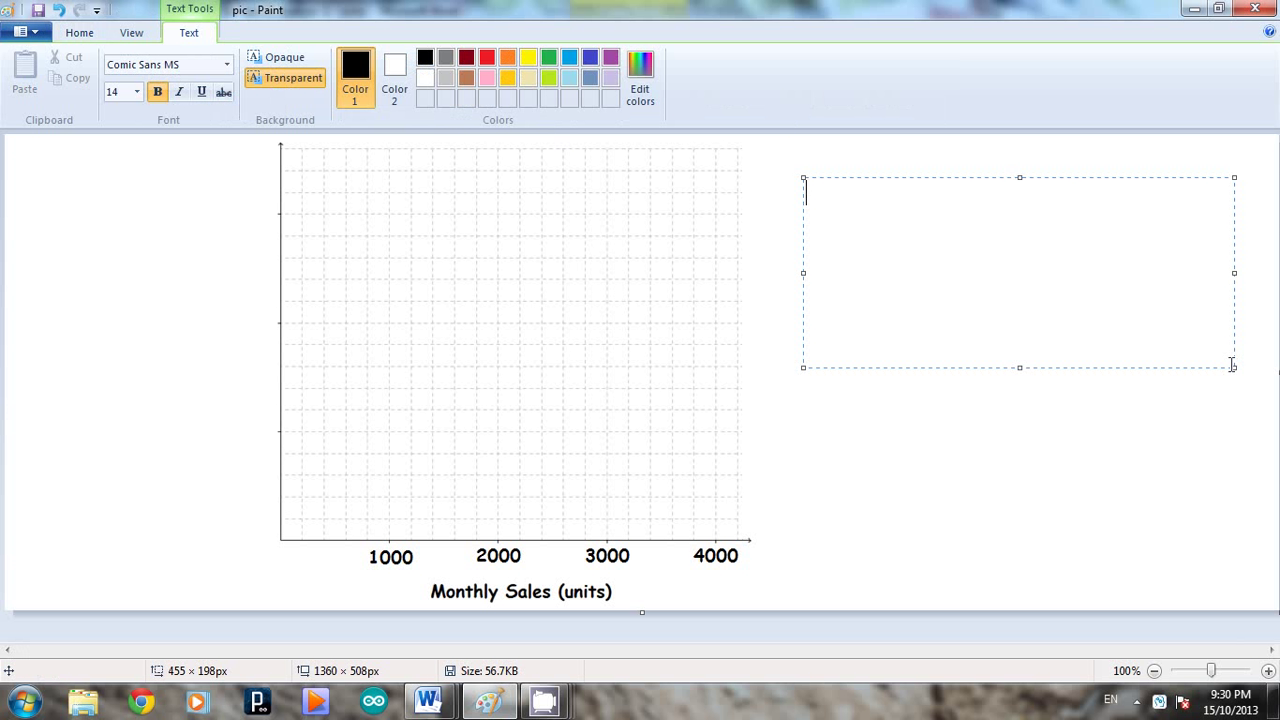
{"action": "type", "text": "10,000"}
{"action": "key", "text": "Return"}
{"action": "key", "text": "Return"}
{"action": "type", "text": "20"}
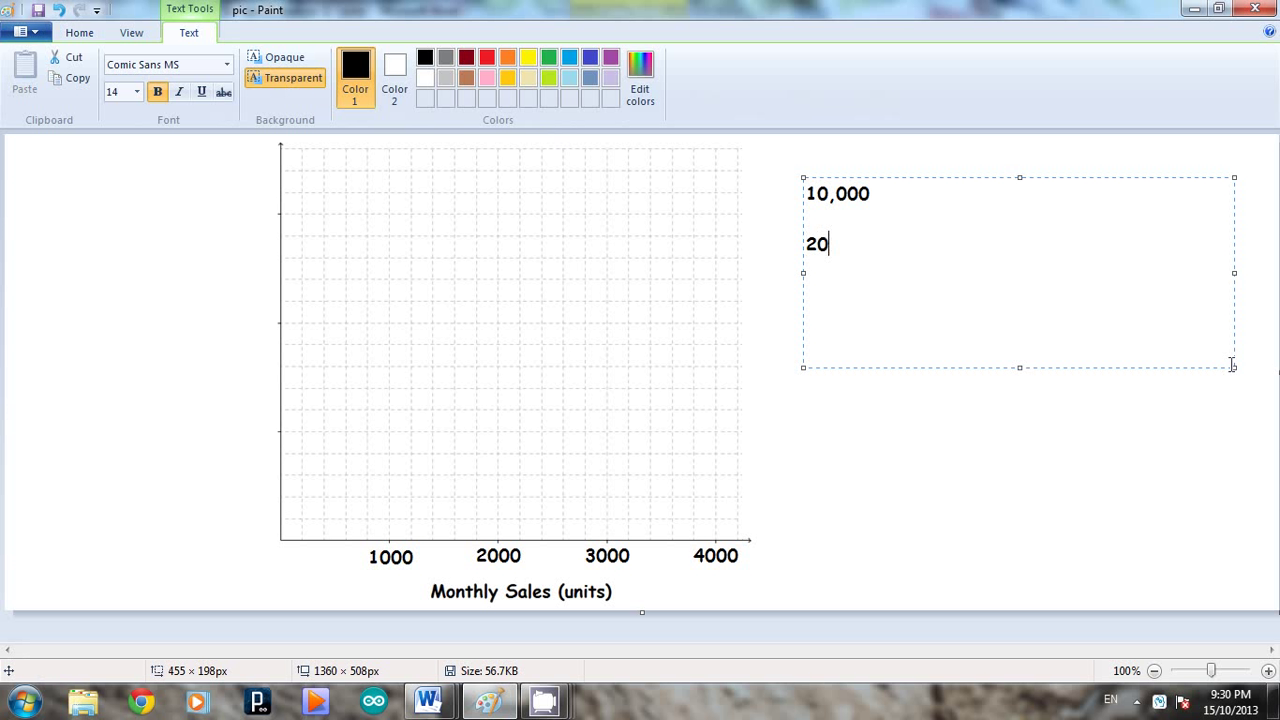
{"action": "type", "text": ",000"}
{"action": "key", "text": "Return"}
{"action": "key", "text": "Return"}
{"action": "type", "text": "30,000"}
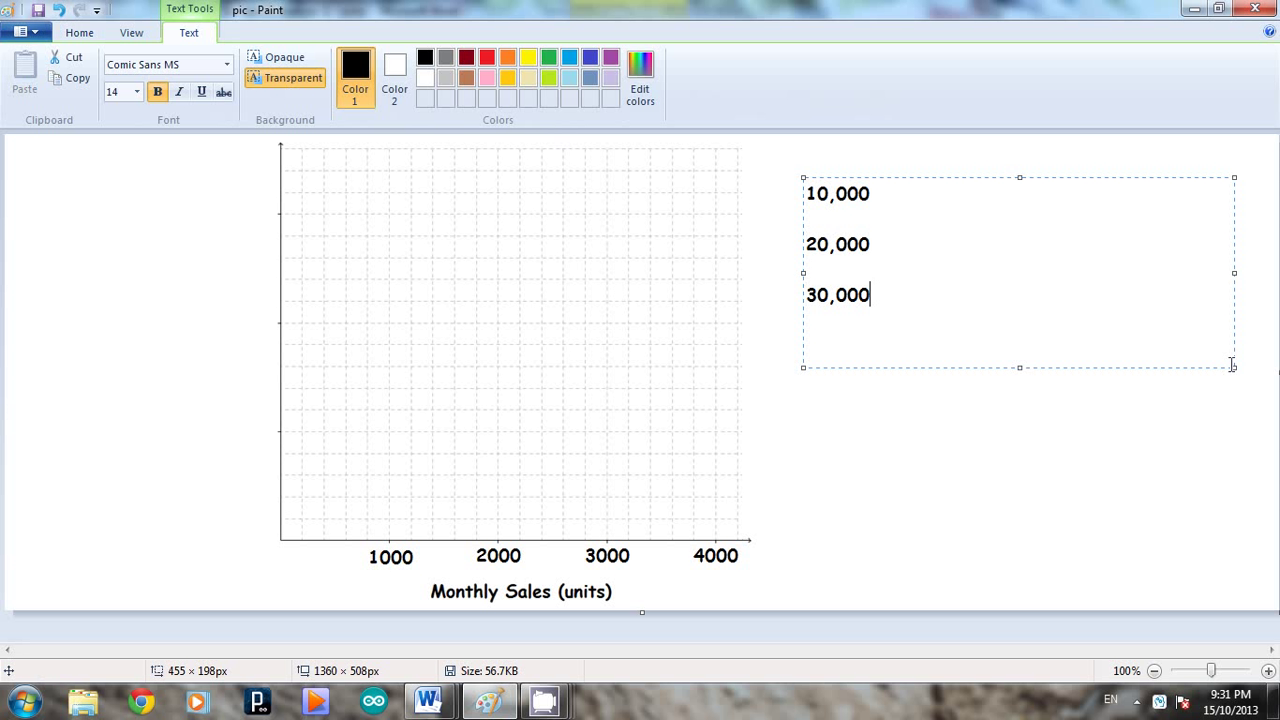
{"action": "key", "text": "Return"}
{"action": "left_click", "coordinate": [80, 33]}
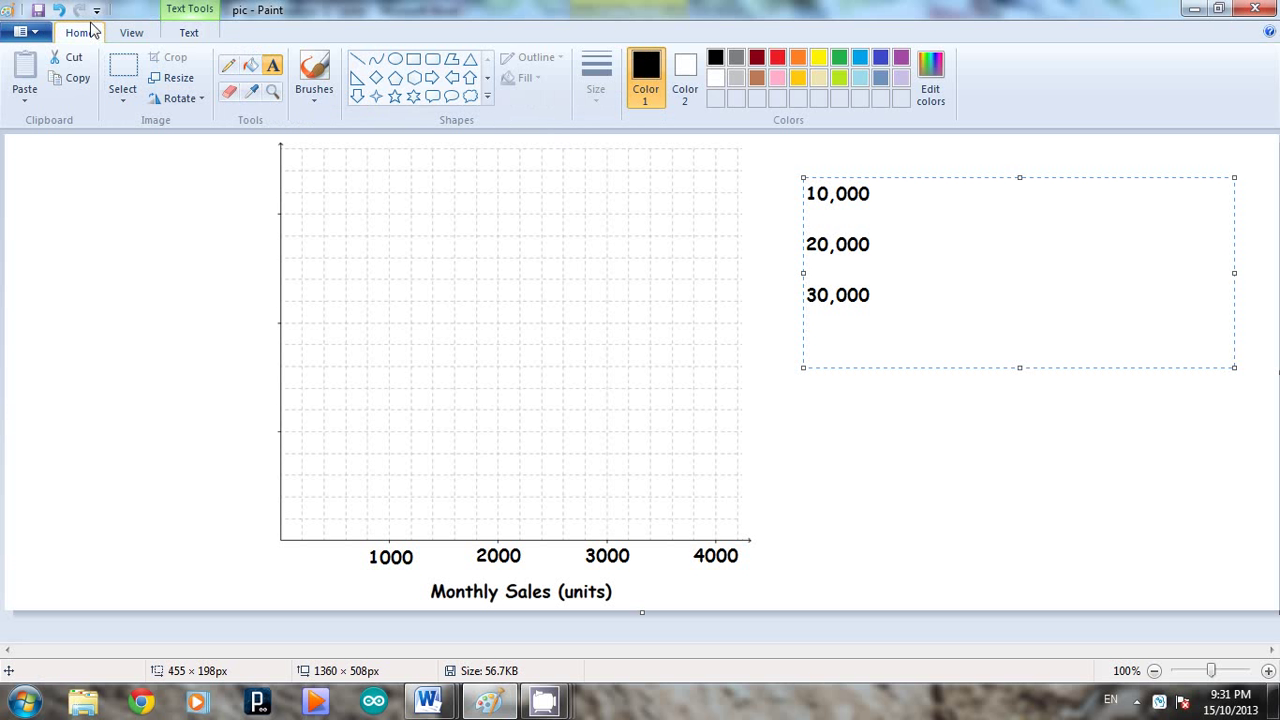
Drag the 10,000, 20,000 and 30,000 labels next to the y-axis at their gridline heights
{"action": "left_click", "coordinate": [120, 75]}
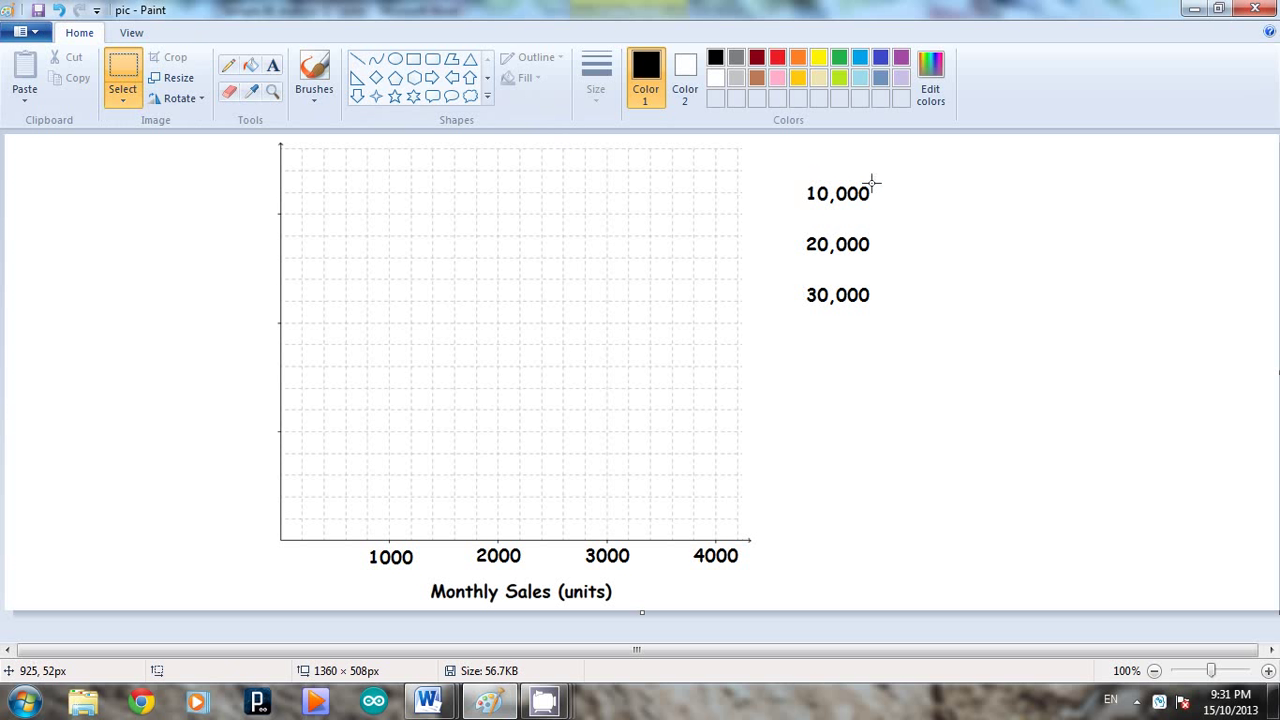
{"action": "left_click_drag", "start_coordinate": [874, 182], "coordinate": [224, 443]}
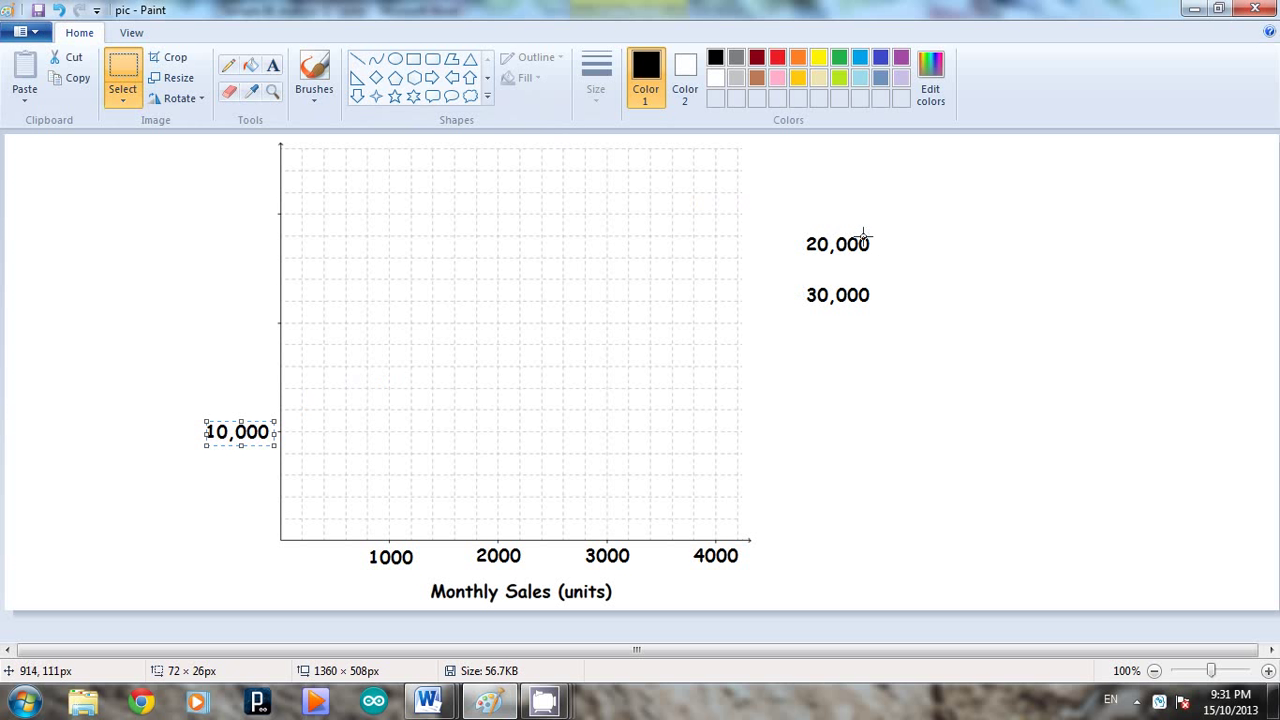
{"action": "left_click_drag", "start_coordinate": [874, 233], "coordinate": [250, 334]}
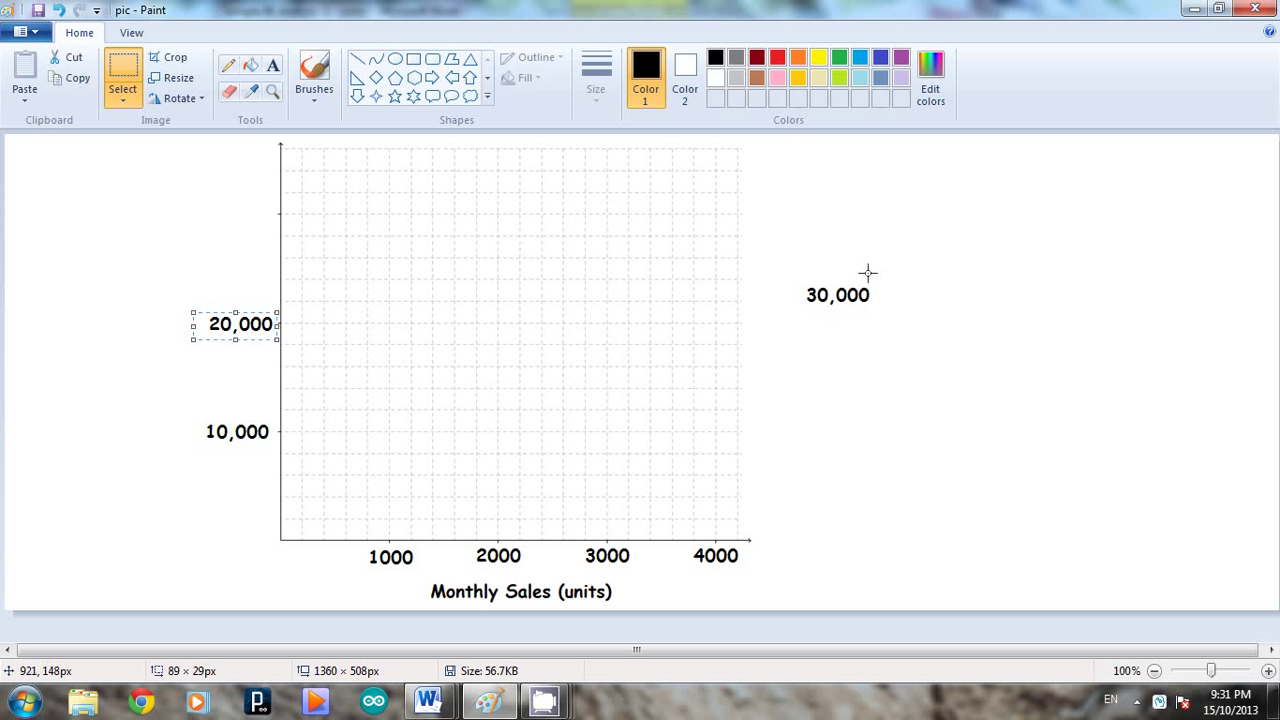
{"action": "mouse_move", "coordinate": [874, 282]}
{"action": "left_mouse_down"}
{"action": "mouse_move", "coordinate": [797, 306]}
{"action": "mouse_move", "coordinate": [792, 294]}
{"action": "left_mouse_up"}
{"action": "left_click", "coordinate": [663, 267]}
{"action": "left_click_drag", "start_coordinate": [663, 267], "coordinate": [222, 222]}
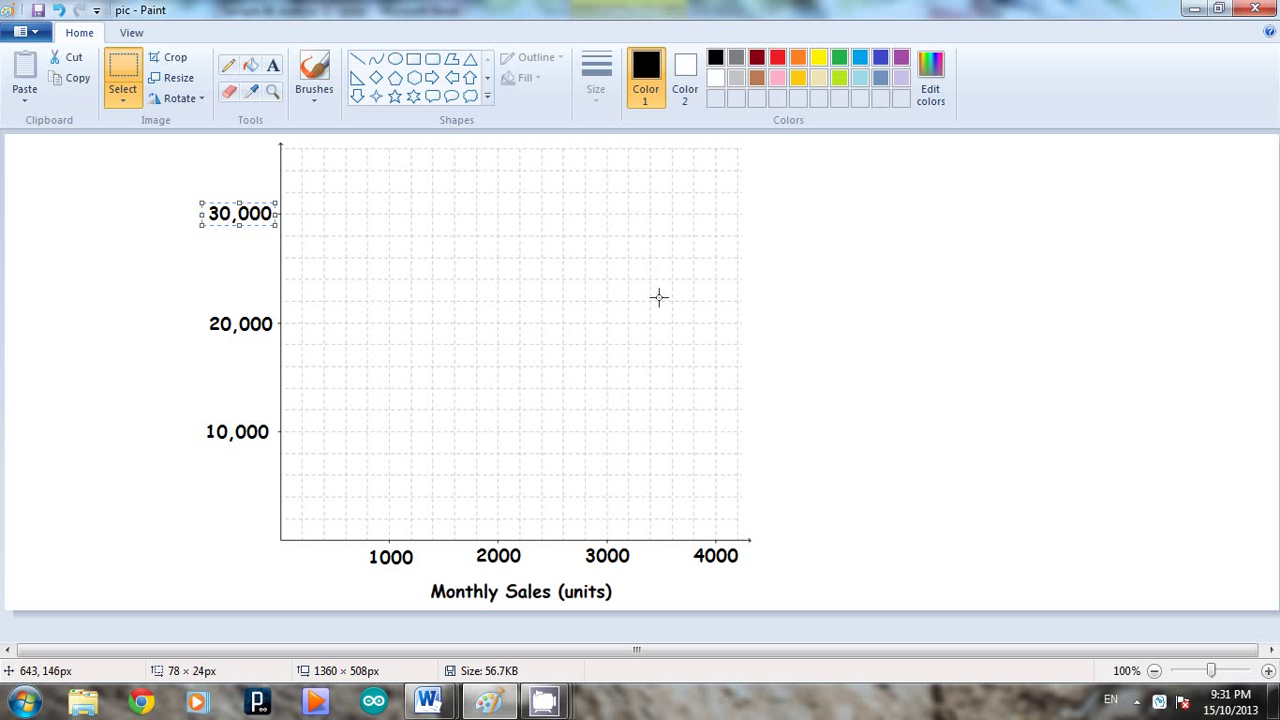
{"action": "left_click", "coordinate": [354, 300]}
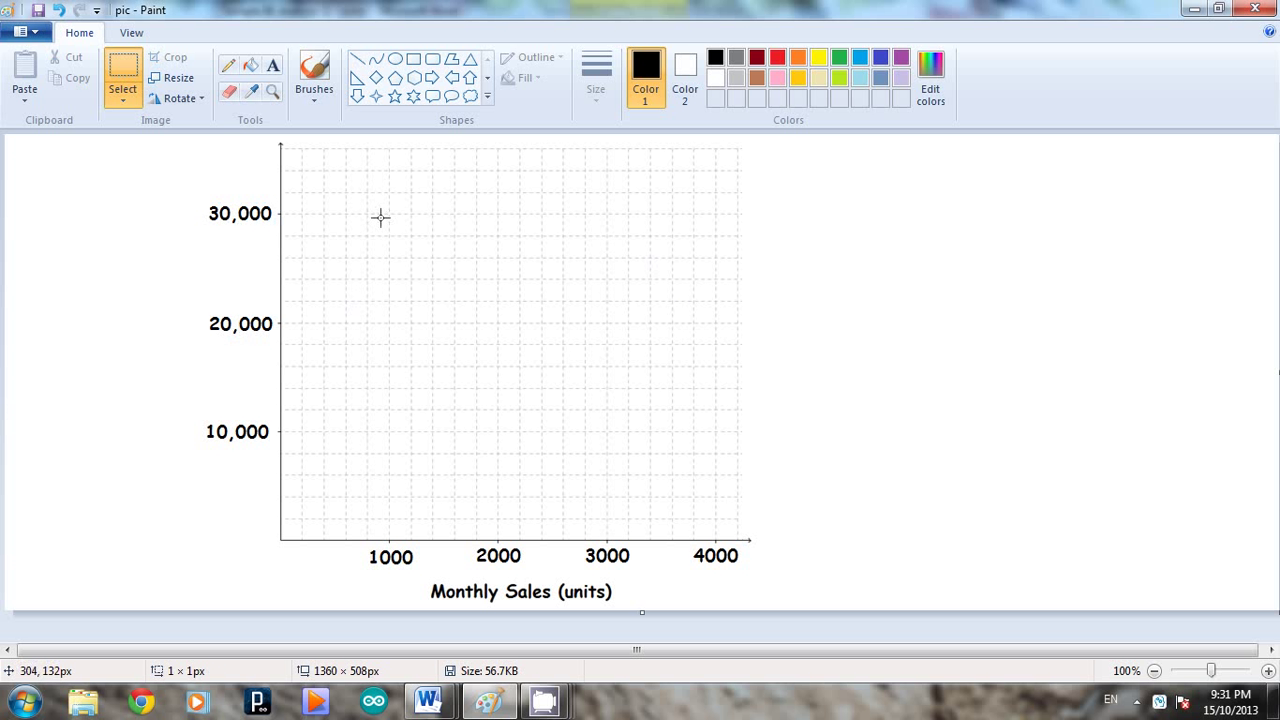
Type a 'Value ($)' label in a text box right of the graph and select it
{"action": "left_click", "coordinate": [273, 66]}
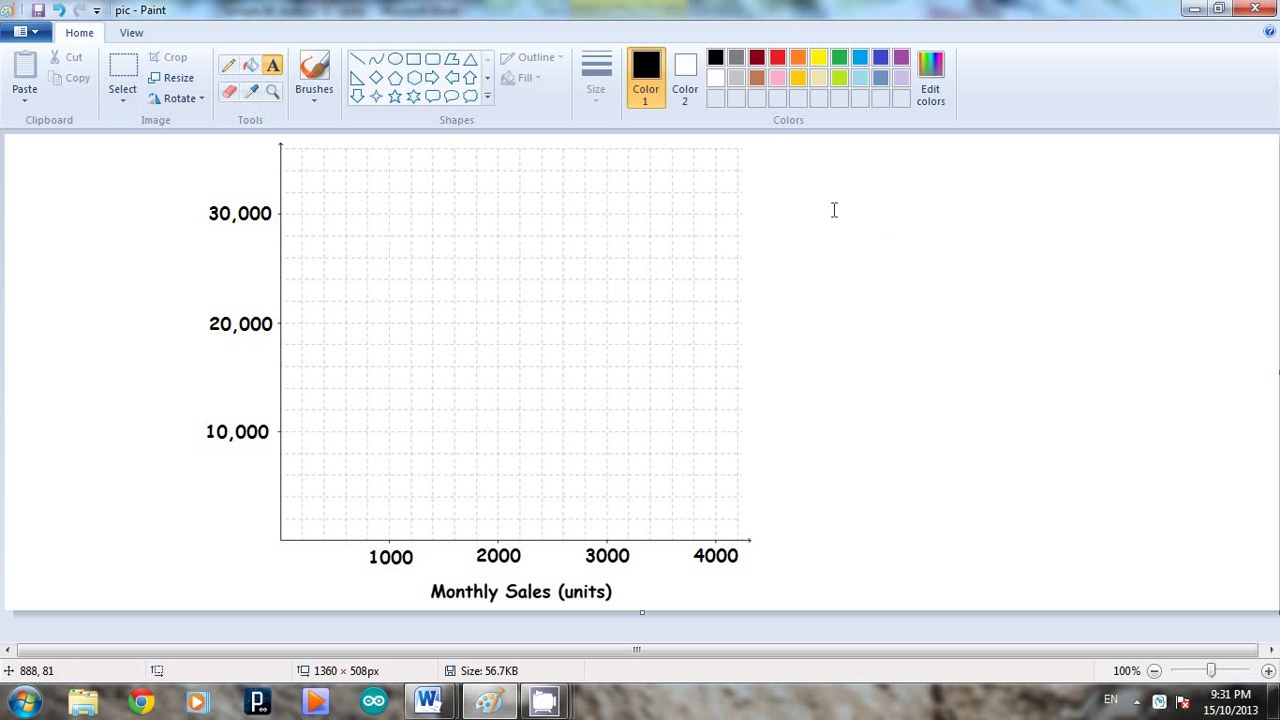
{"action": "left_click_drag", "start_coordinate": [834, 210], "coordinate": [978, 286]}
{"action": "left_click_drag", "start_coordinate": [1075, 282], "coordinate": [1193, 268]}
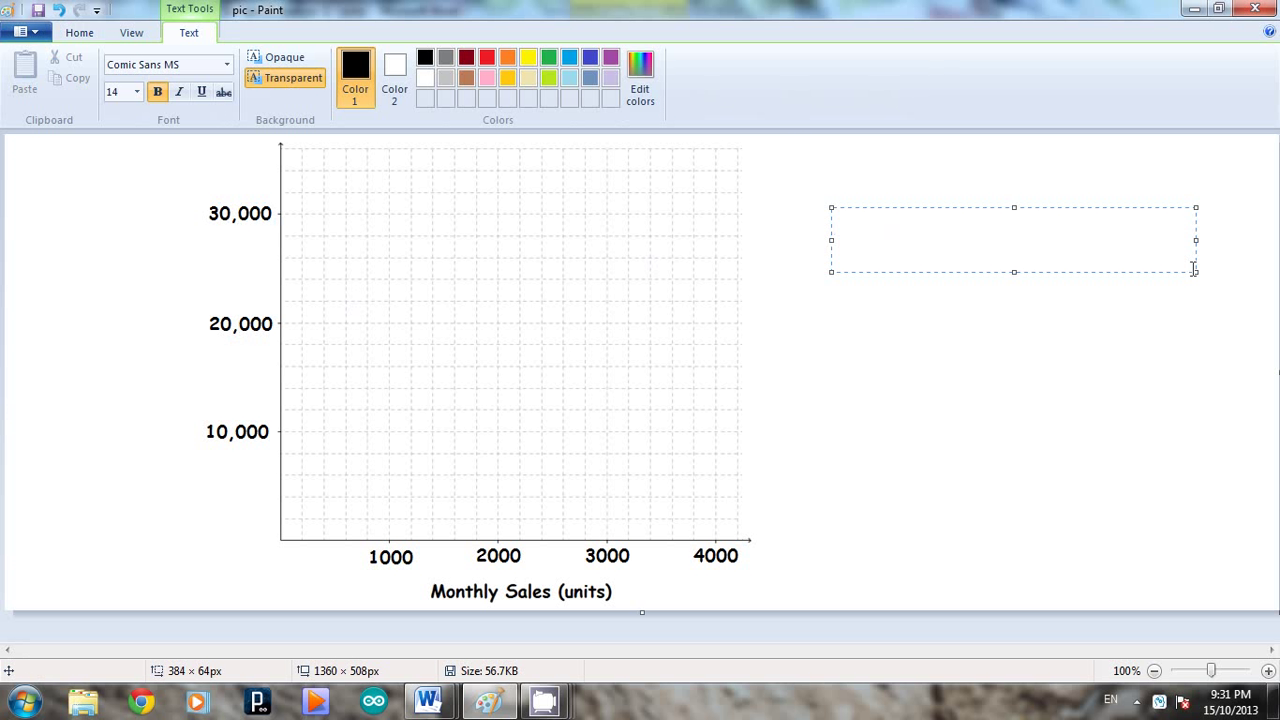
{"action": "type", "text": "Value"}
{"action": "type", "text": "($)"}
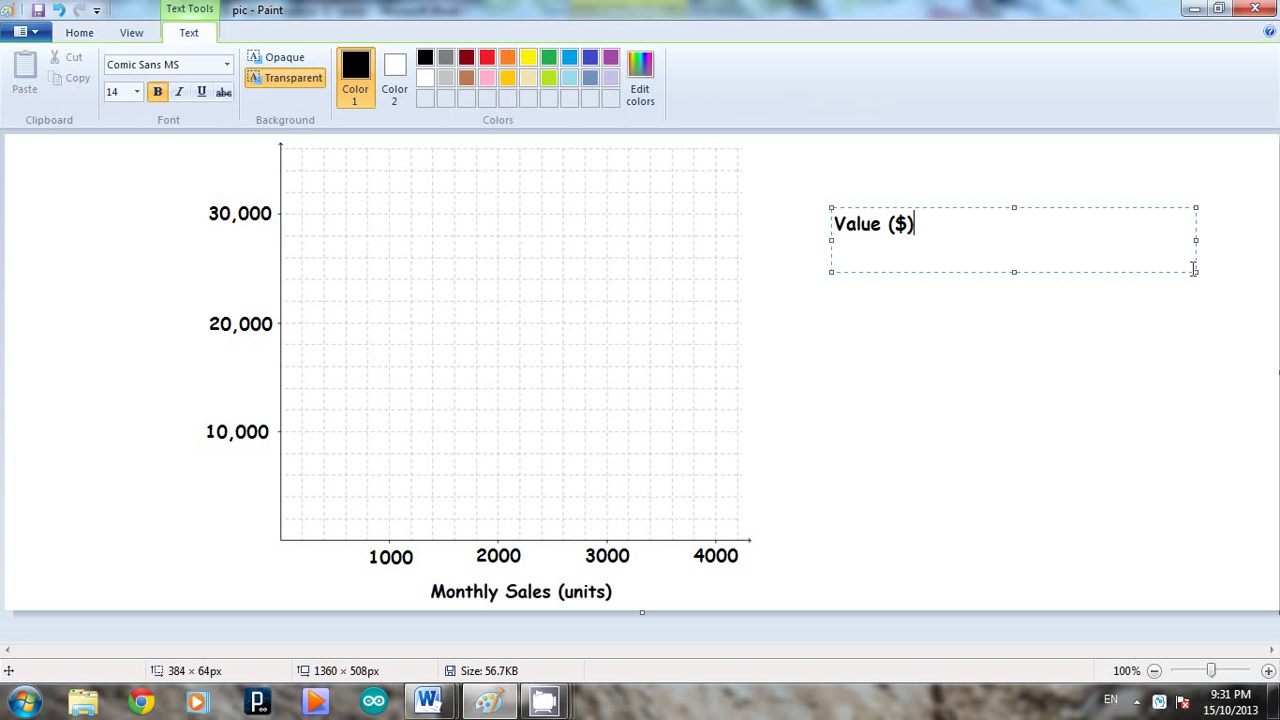
{"action": "left_click", "coordinate": [917, 177]}
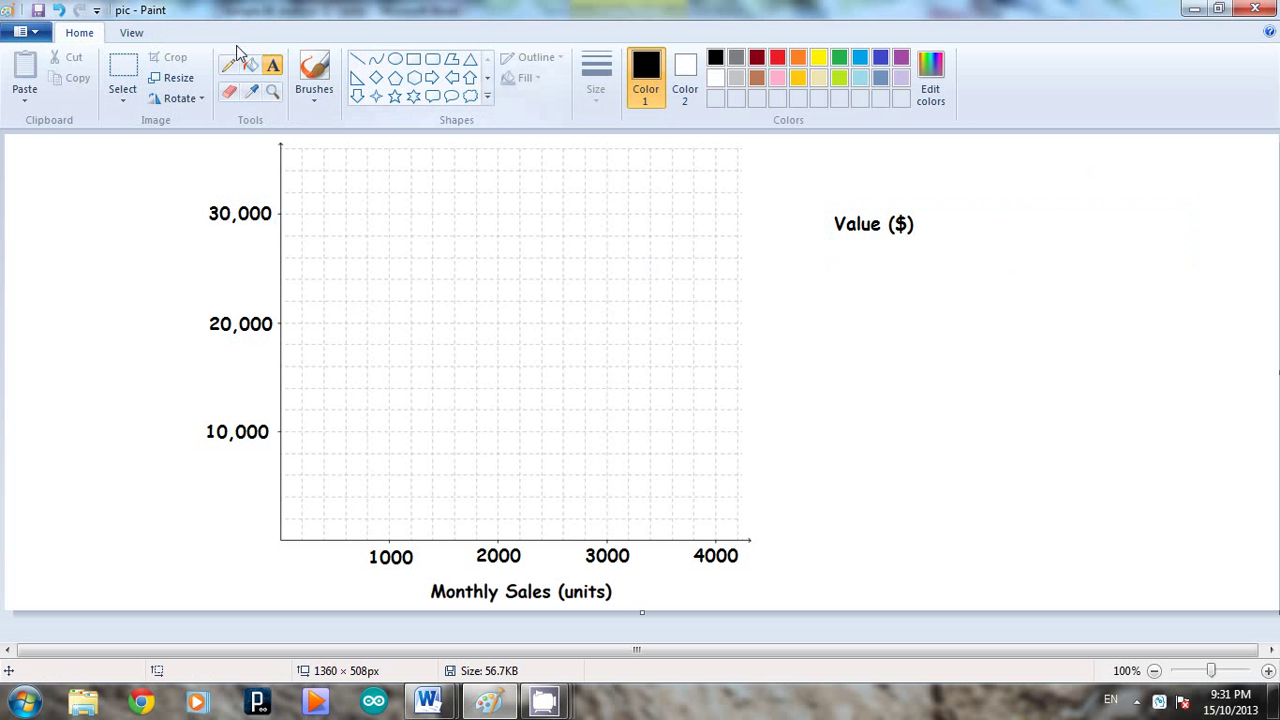
{"action": "left_click", "coordinate": [123, 68]}
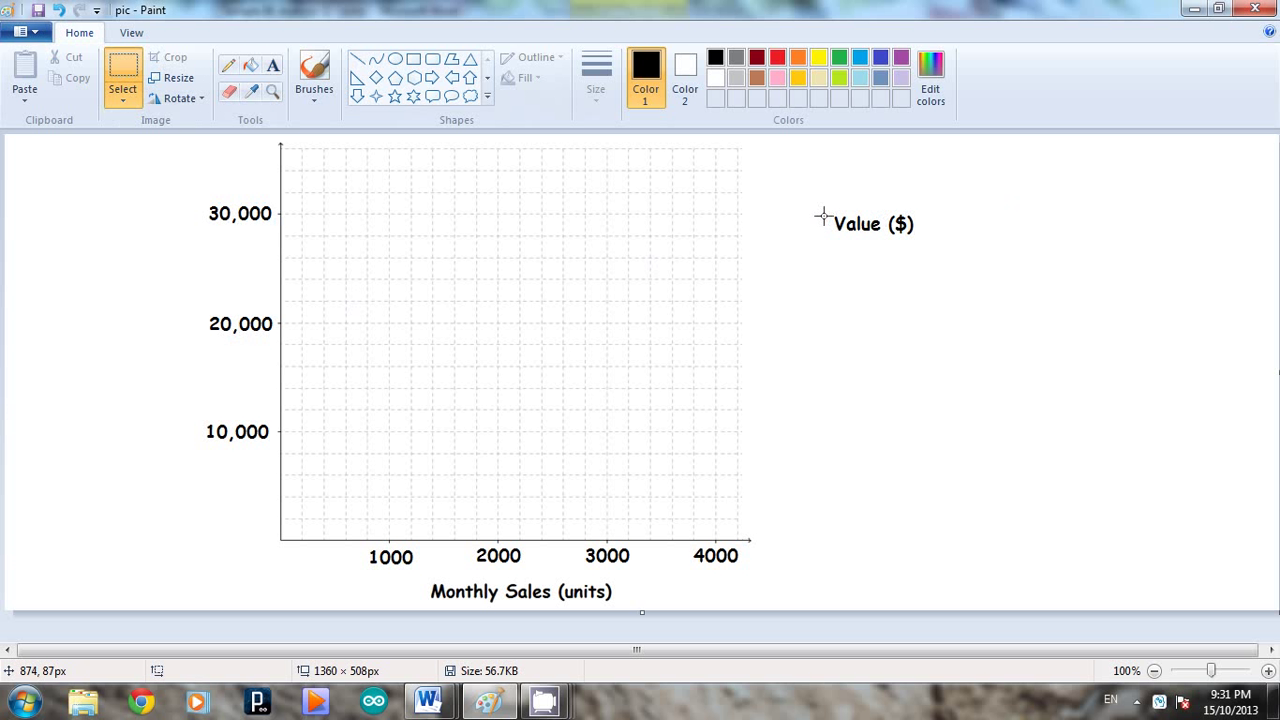
{"action": "left_click_drag", "start_coordinate": [827, 207], "coordinate": [923, 241]}
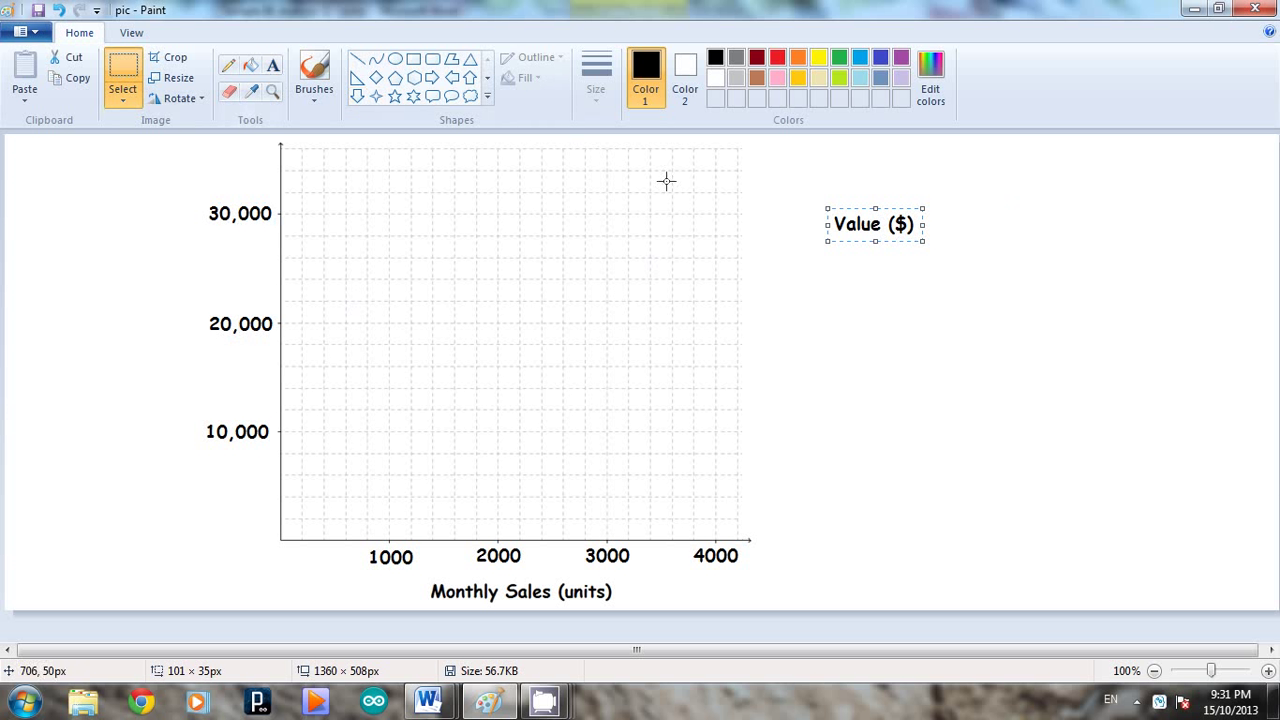
Rotate the 'Value ($)' label left 90° and place it vertically beside the y-axis
{"action": "right_click", "coordinate": [851, 225]}
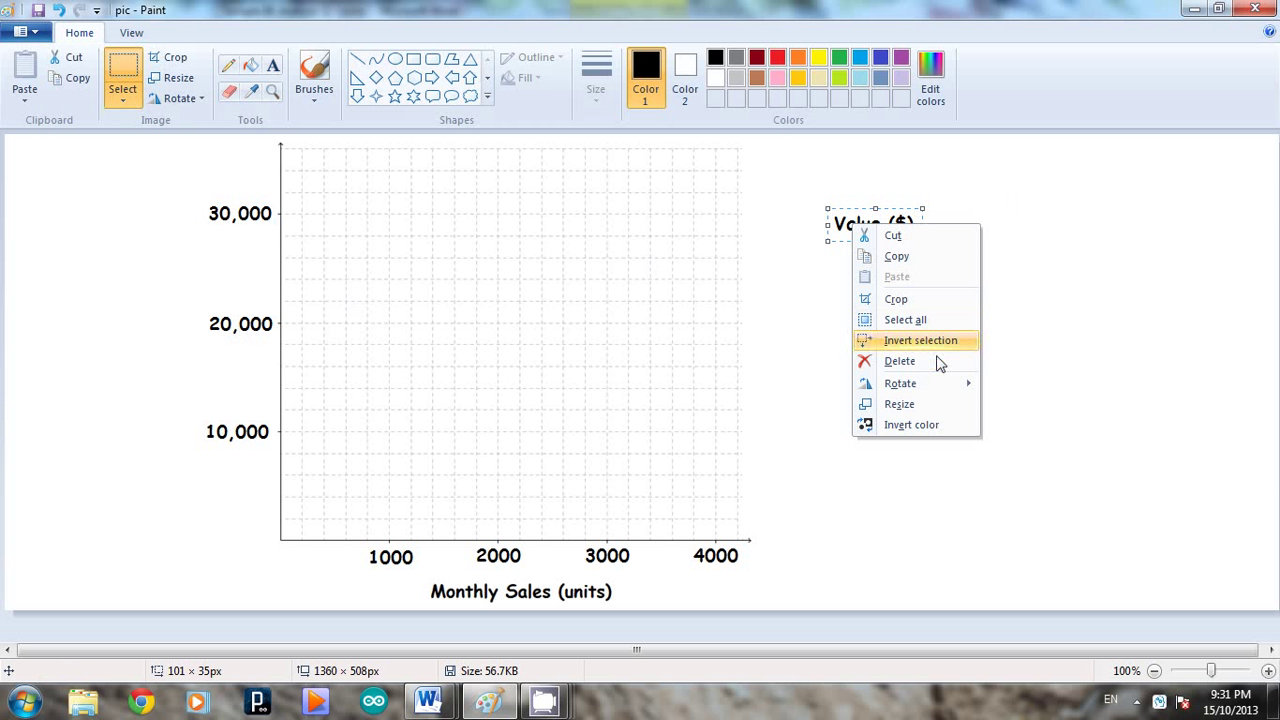
{"action": "mouse_move", "coordinate": [940, 383]}
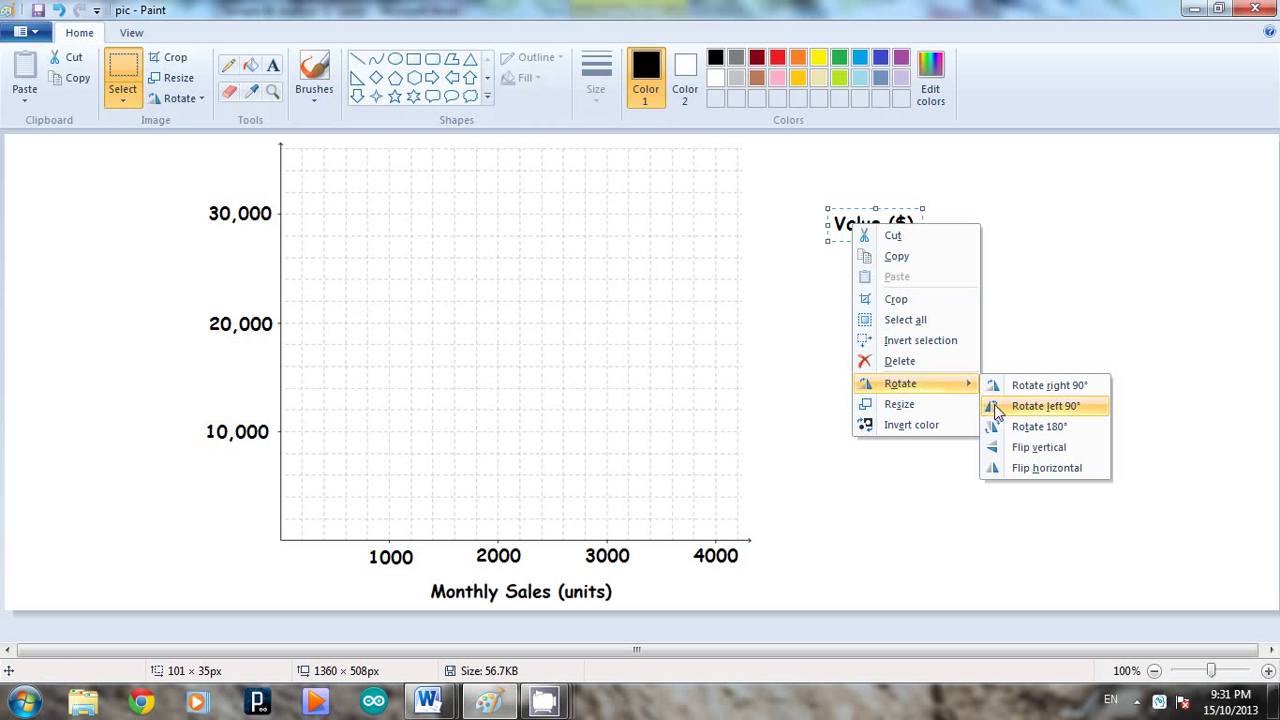
{"action": "left_click", "coordinate": [1045, 406]}
{"action": "left_click_drag", "start_coordinate": [855, 235], "coordinate": [179, 323]}
{"action": "left_click", "coordinate": [787, 380]}
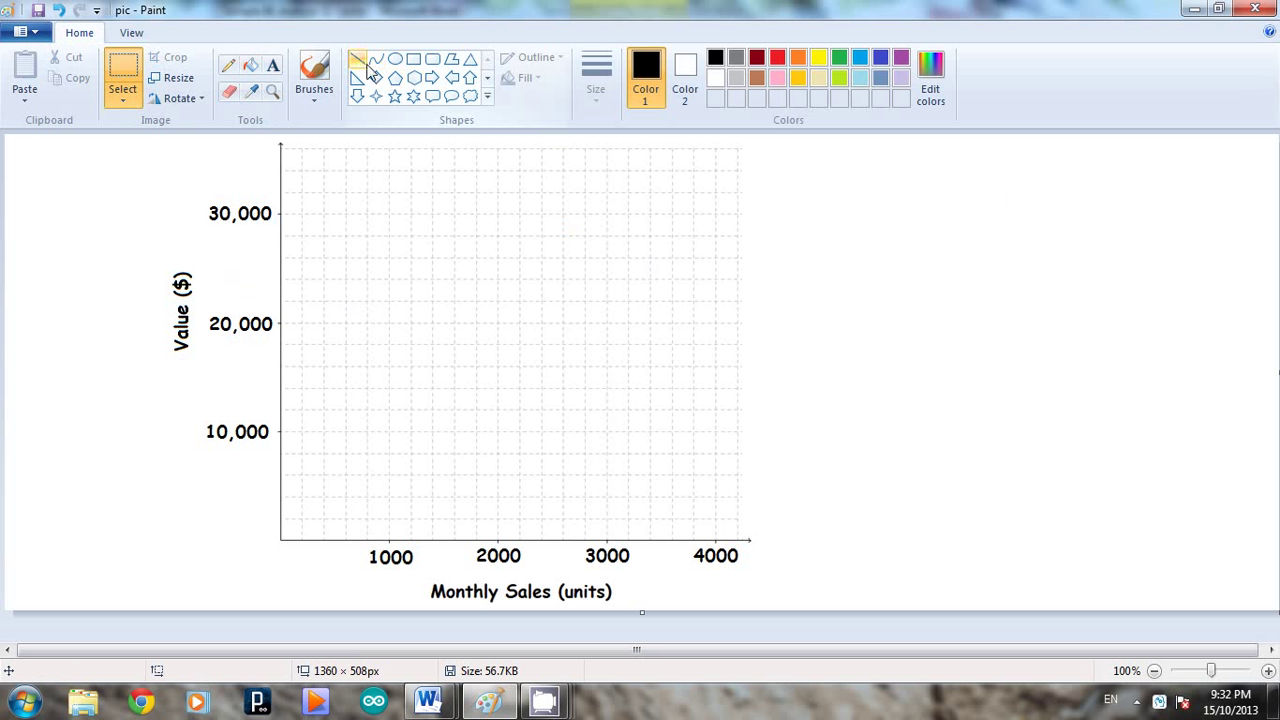
Set up a red brush at the thickest size for painting graph points
{"action": "left_click", "coordinate": [318, 108]}
{"action": "left_click", "coordinate": [310, 127]}
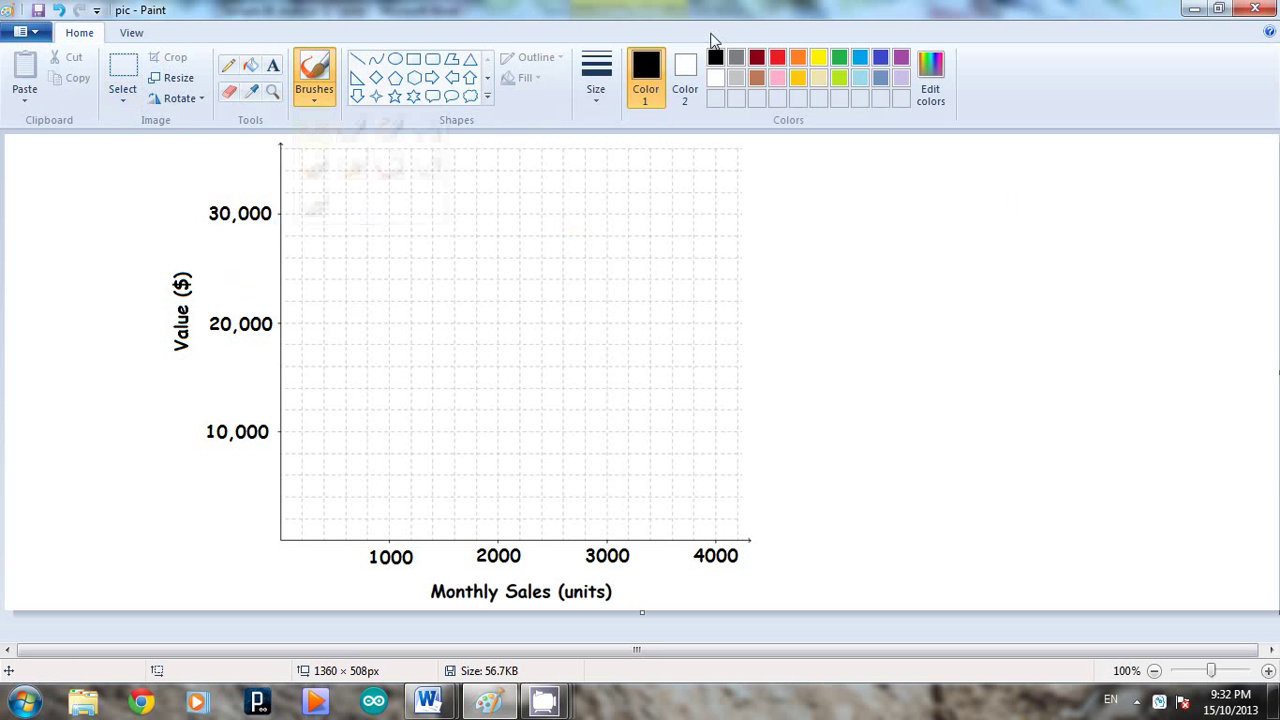
{"action": "left_click", "coordinate": [777, 60]}
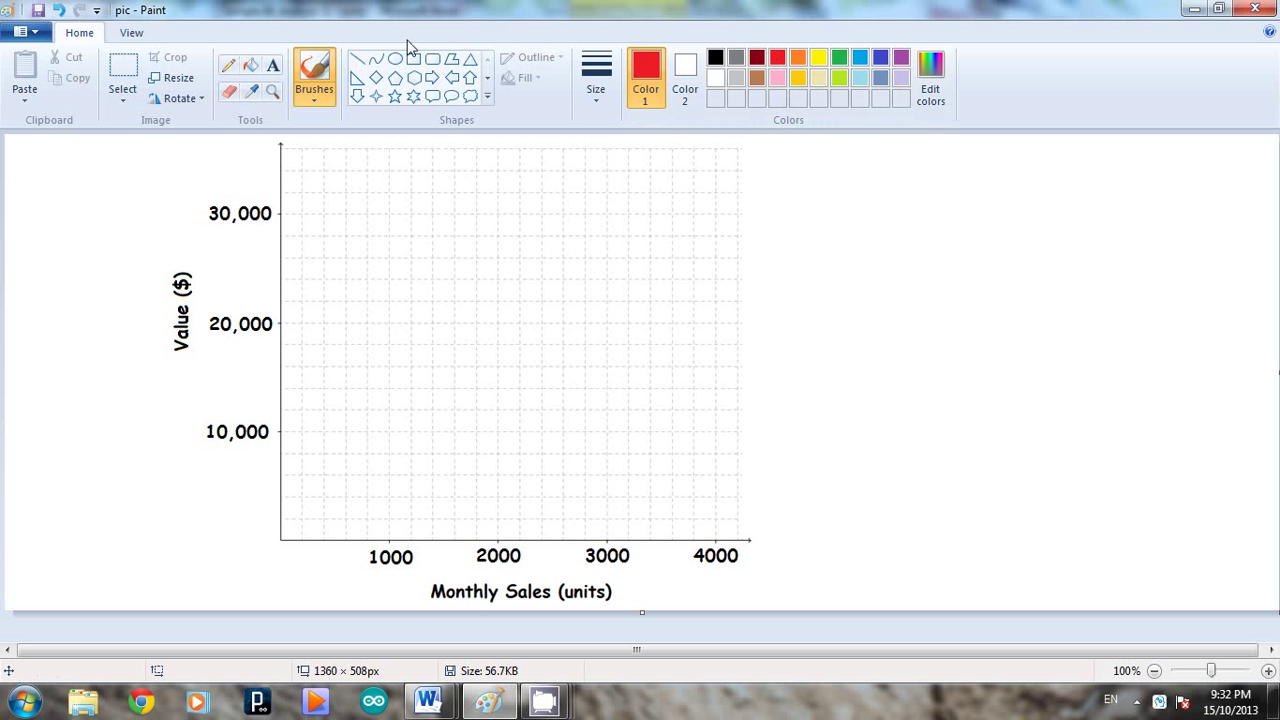
{"action": "left_click", "coordinate": [604, 80]}
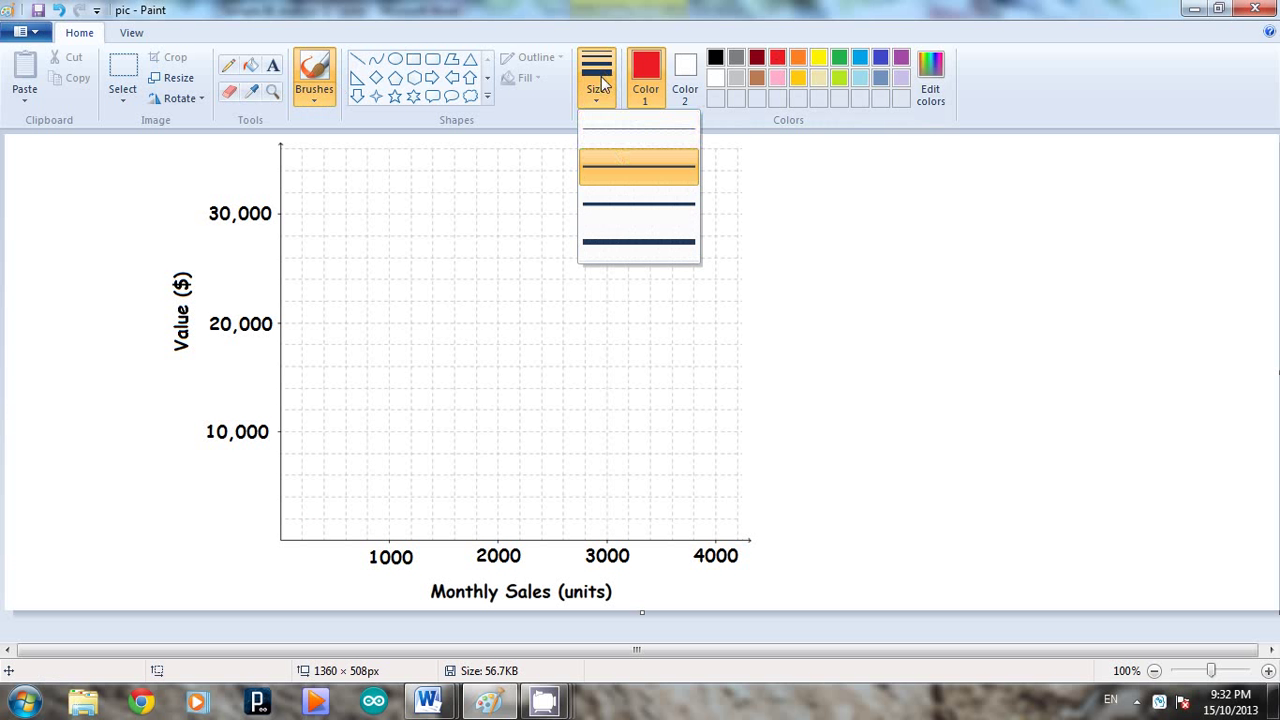
{"action": "left_click", "coordinate": [631, 243]}
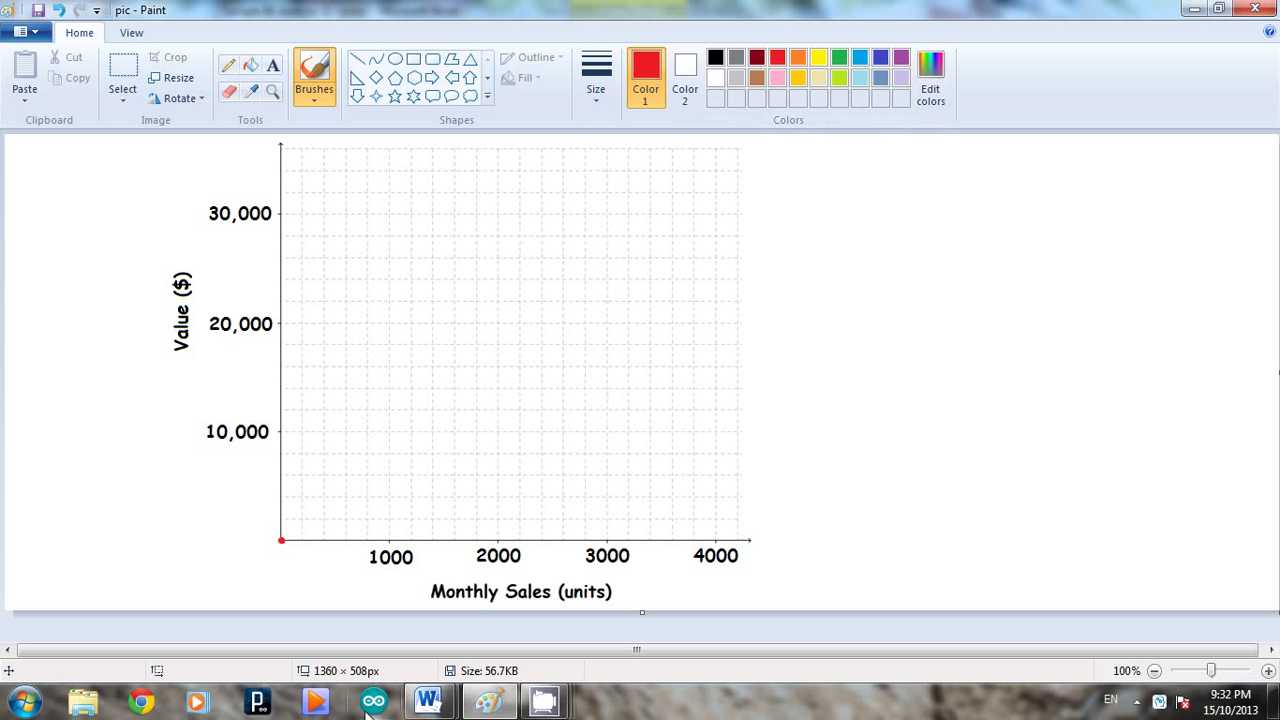
{"action": "mouse_move", "coordinate": [428, 702]}
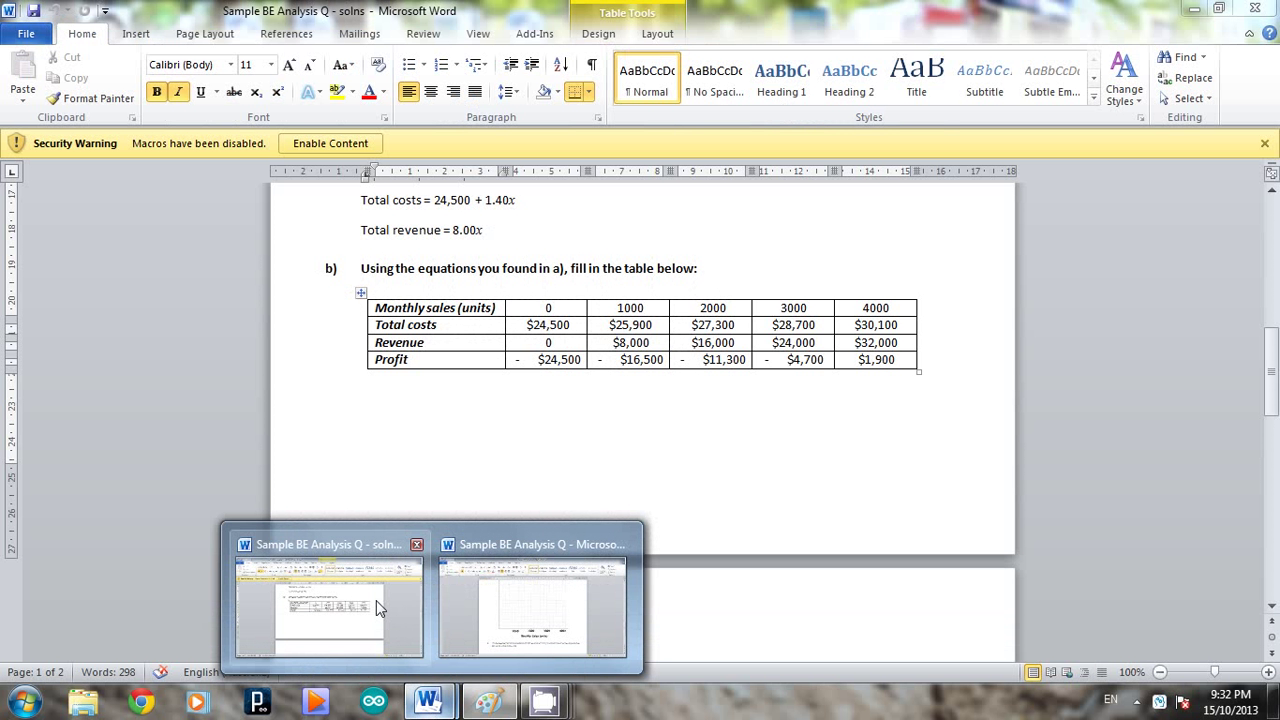
{"action": "left_click", "coordinate": [376, 600]}
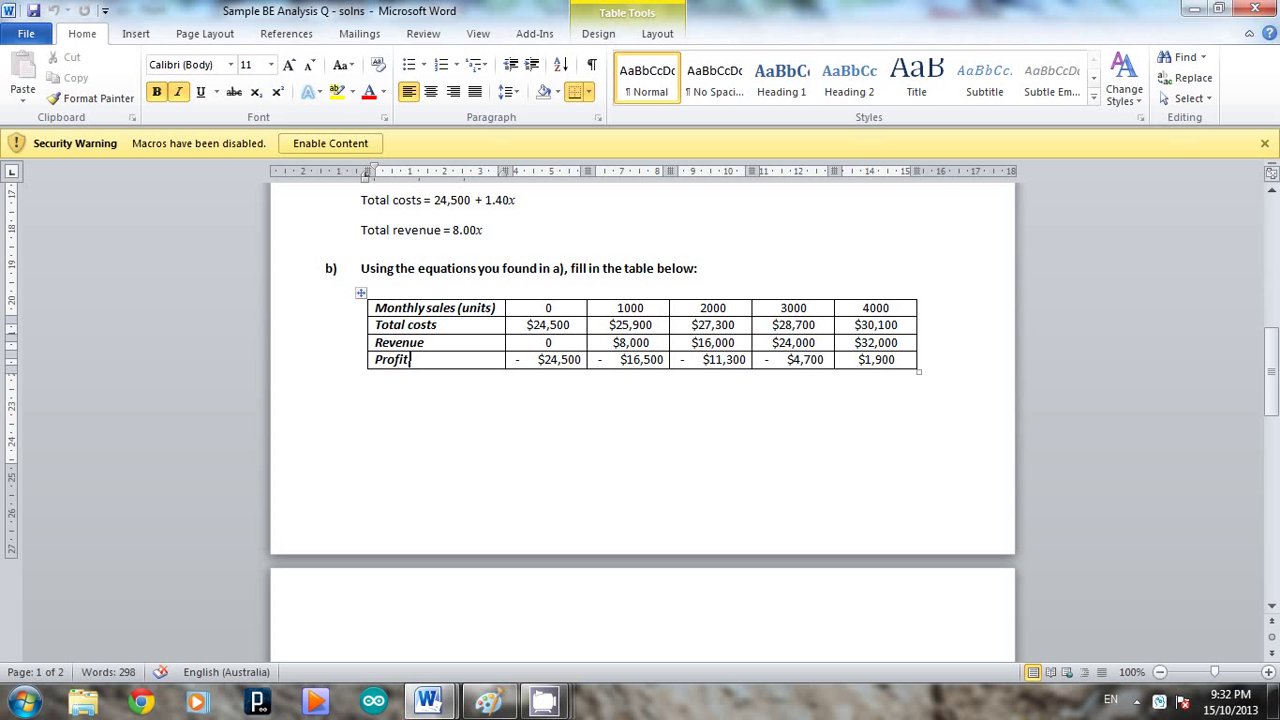
{"action": "left_click", "coordinate": [484, 705]}
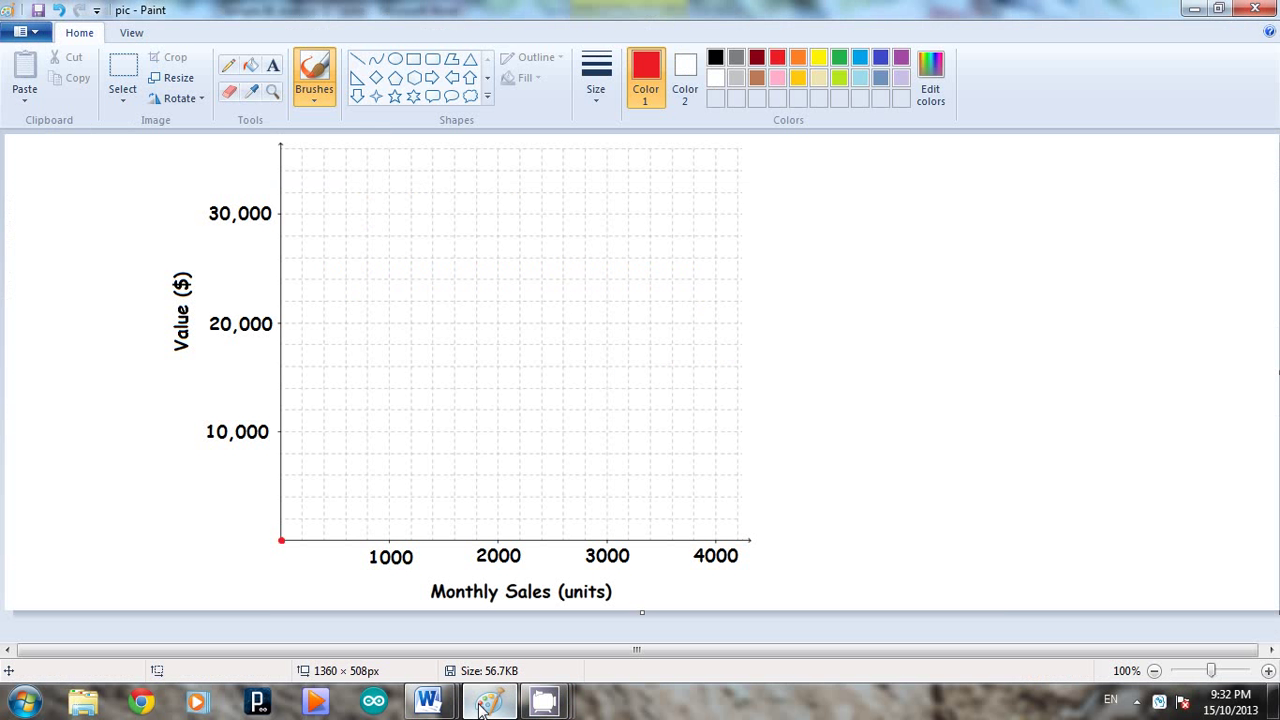
Paint a red revenue point above 1000 units and undo a too-thick first line
{"action": "left_click", "coordinate": [390, 524]}
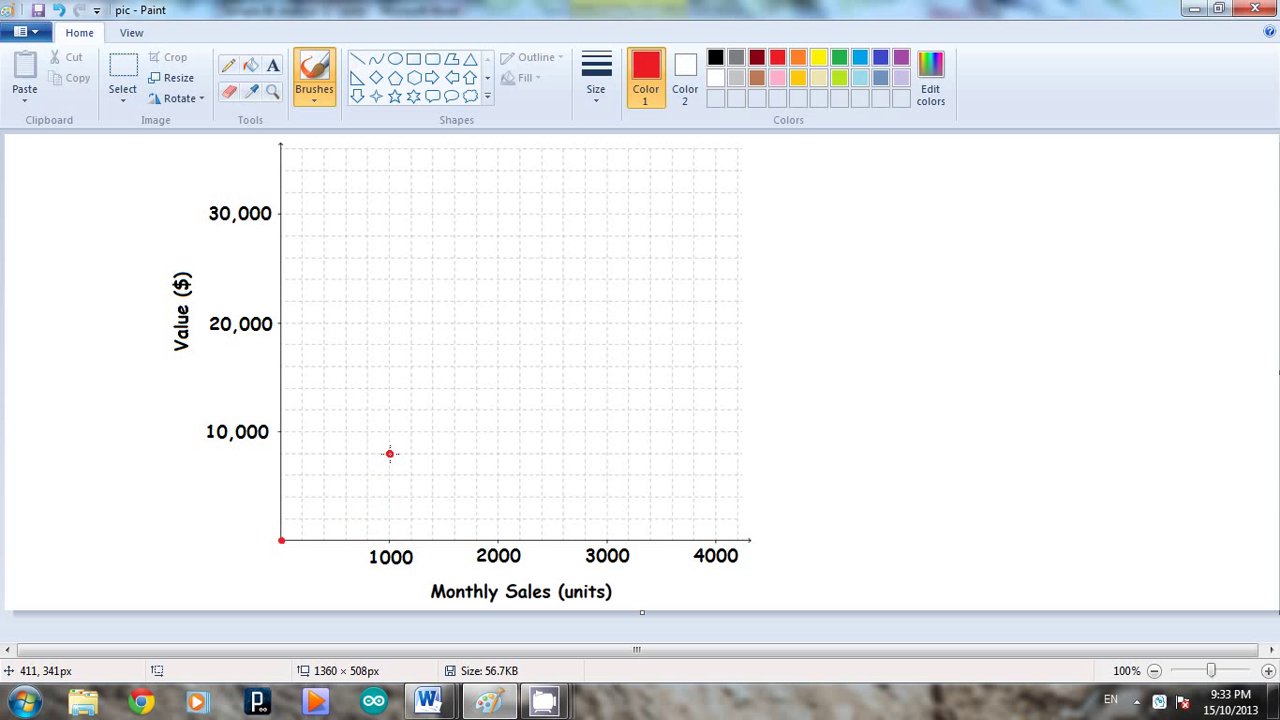
{"action": "left_click", "coordinate": [357, 59]}
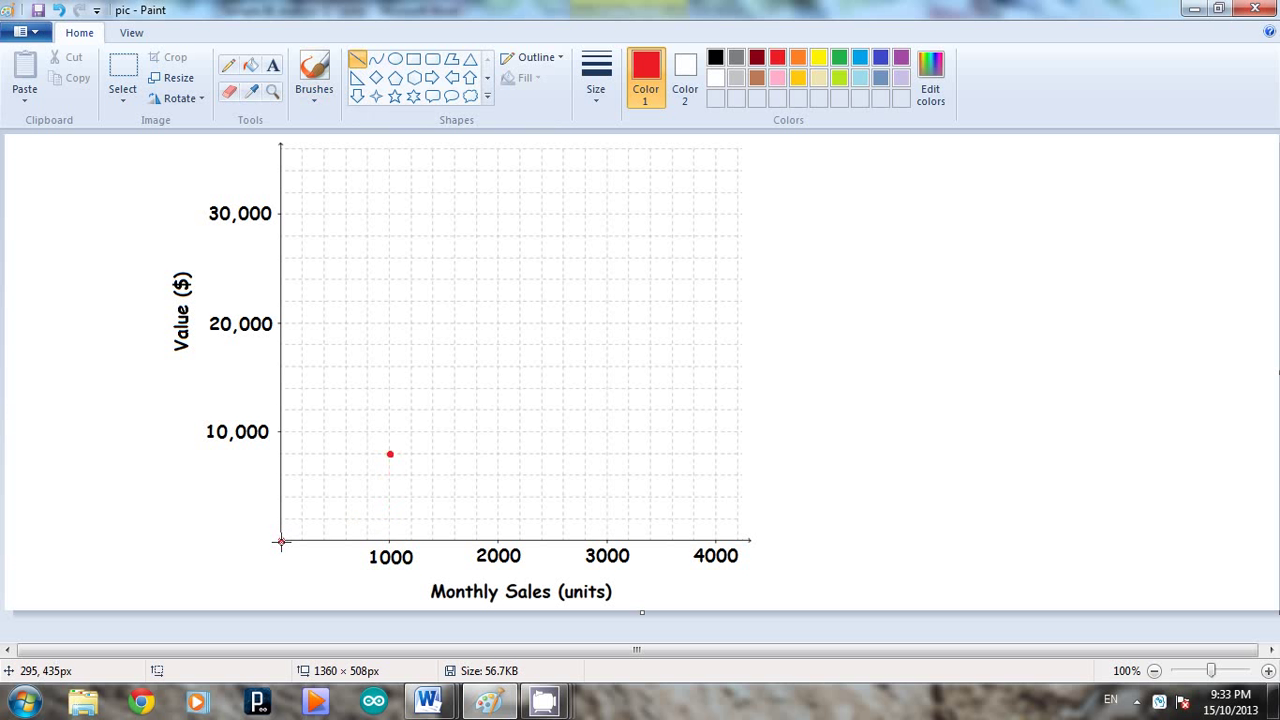
{"action": "mouse_move", "coordinate": [281, 540]}
{"action": "left_mouse_down"}
{"action": "mouse_move", "coordinate": [373, 444]}
{"action": "mouse_move", "coordinate": [505, 438]}
{"action": "mouse_move", "coordinate": [560, 280]}
{"action": "left_mouse_up"}
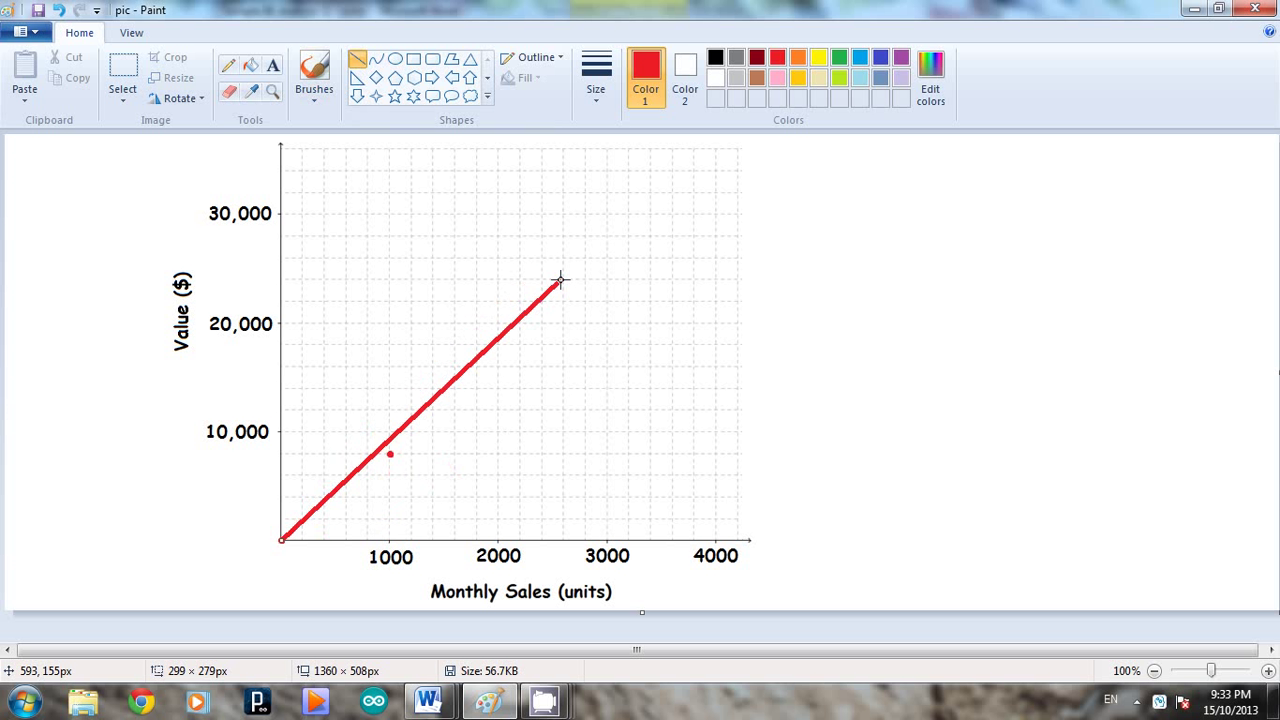
{"action": "key", "text": "ctrl+z"}
Redraw the red revenue line at thinnest width, from origin to about 32,000 at 4000 units
{"action": "left_click", "coordinate": [596, 78]}
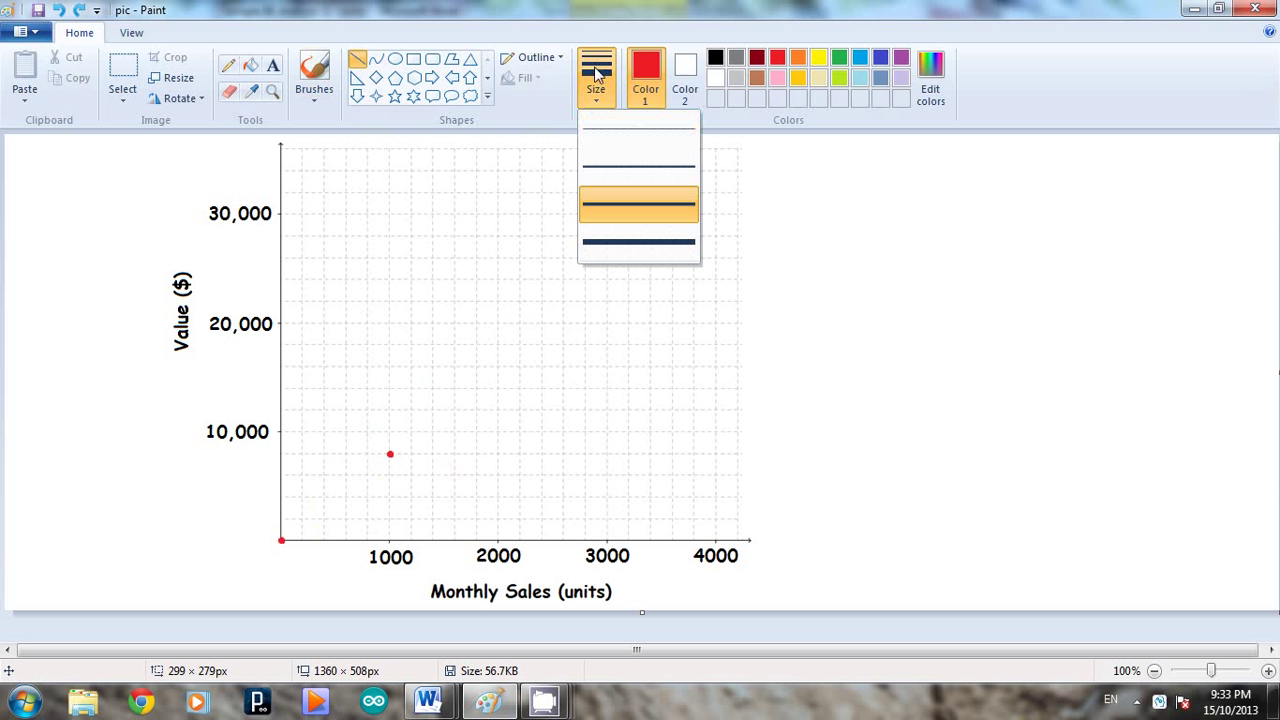
{"action": "left_click", "coordinate": [609, 131]}
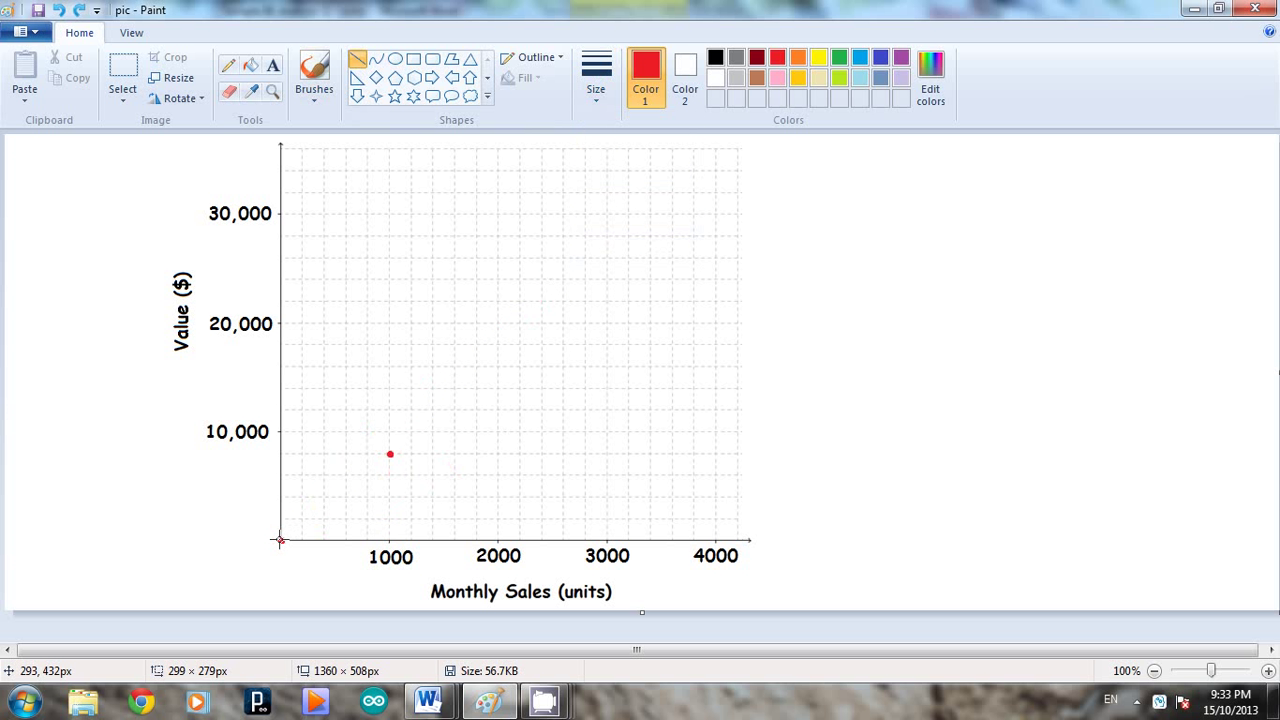
{"action": "mouse_move", "coordinate": [281, 540]}
{"action": "left_mouse_down"}
{"action": "mouse_move", "coordinate": [309, 434]}
{"action": "mouse_move", "coordinate": [300, 420]}
{"action": "mouse_move", "coordinate": [352, 376]}
{"action": "left_mouse_up"}
{"action": "left_click_drag", "start_coordinate": [477, 378], "coordinate": [720, 186]}
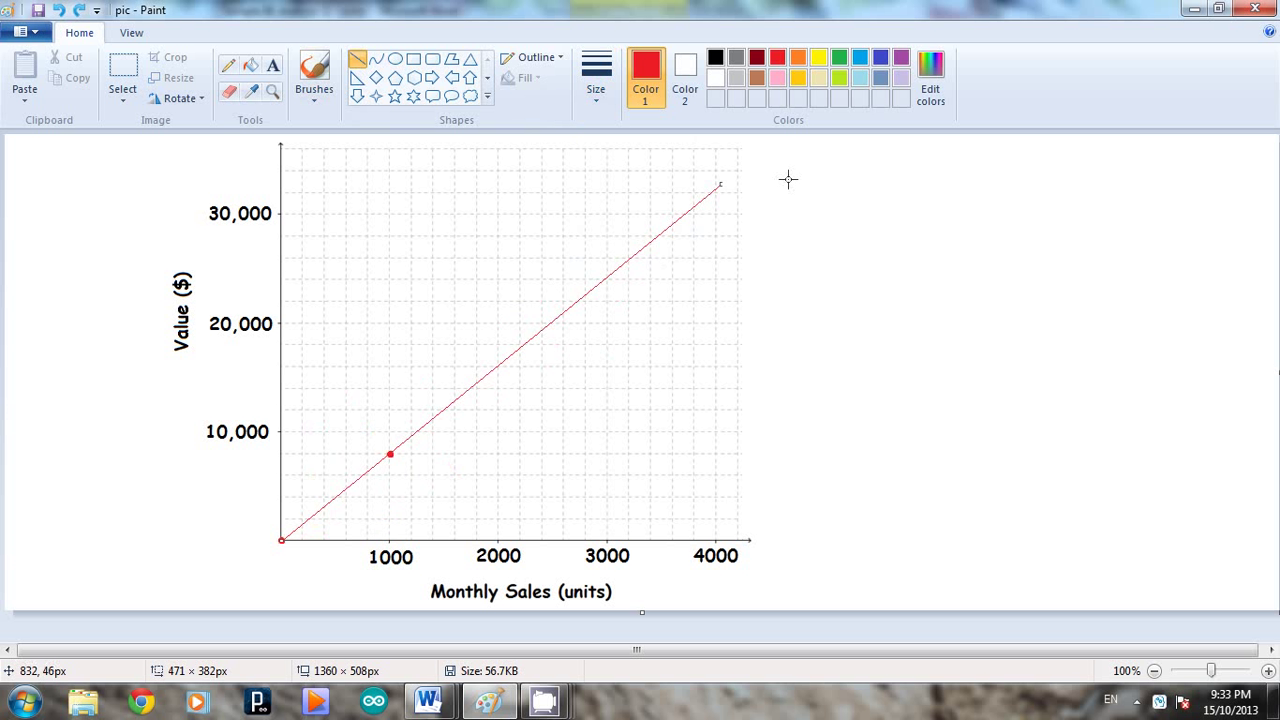
Add a 'Total Revenue' text label in a box to the right of the graph
{"action": "left_click", "coordinate": [273, 67]}
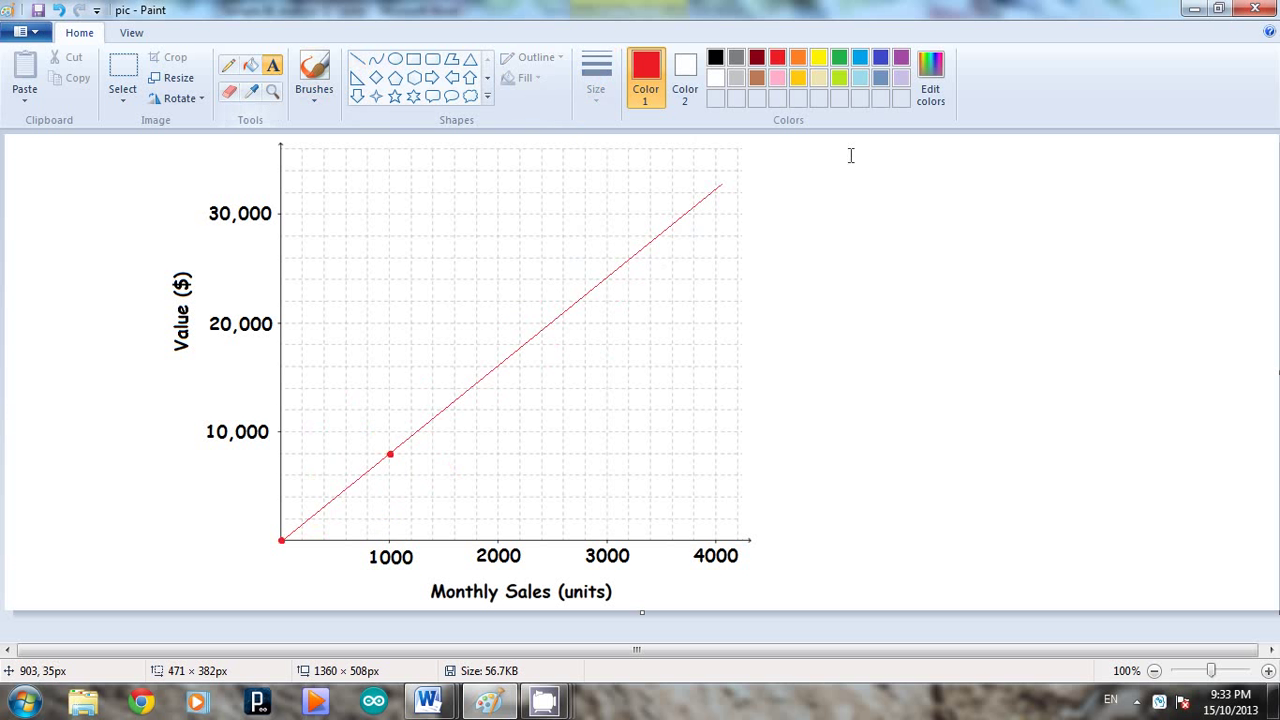
{"action": "left_click_drag", "start_coordinate": [829, 165], "coordinate": [1105, 234]}
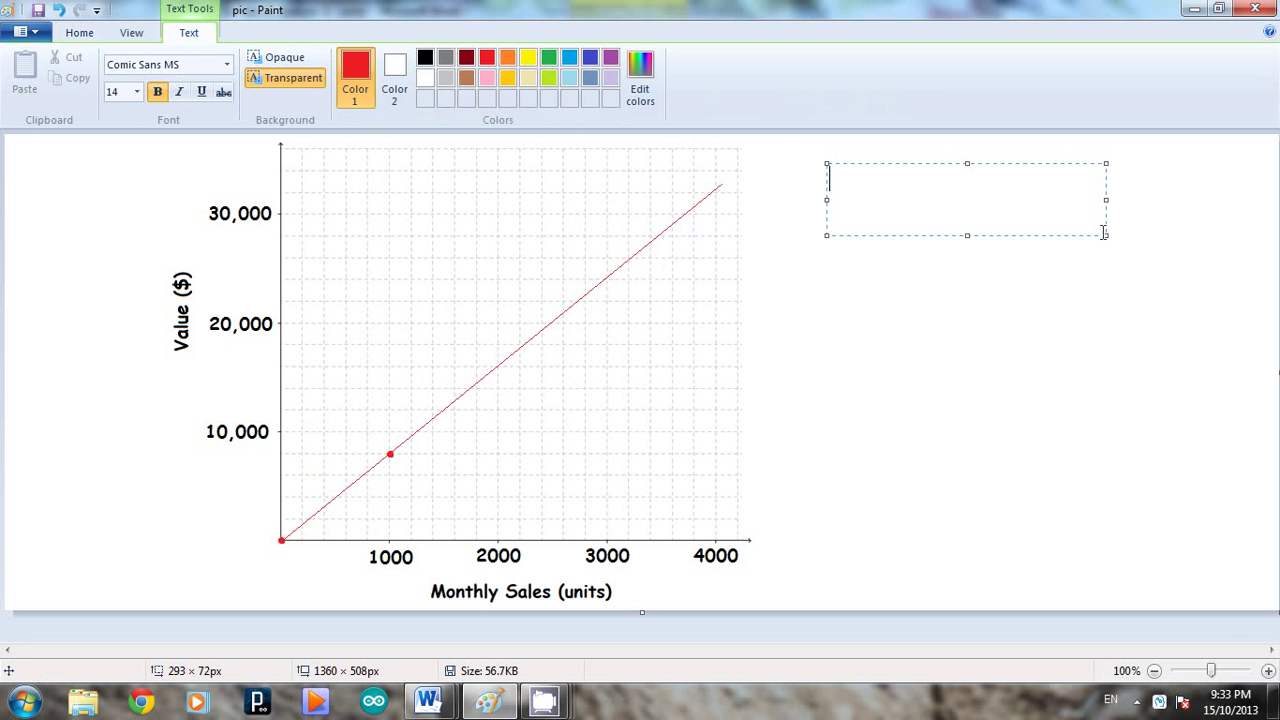
{"action": "type", "text": "Total Rev"}
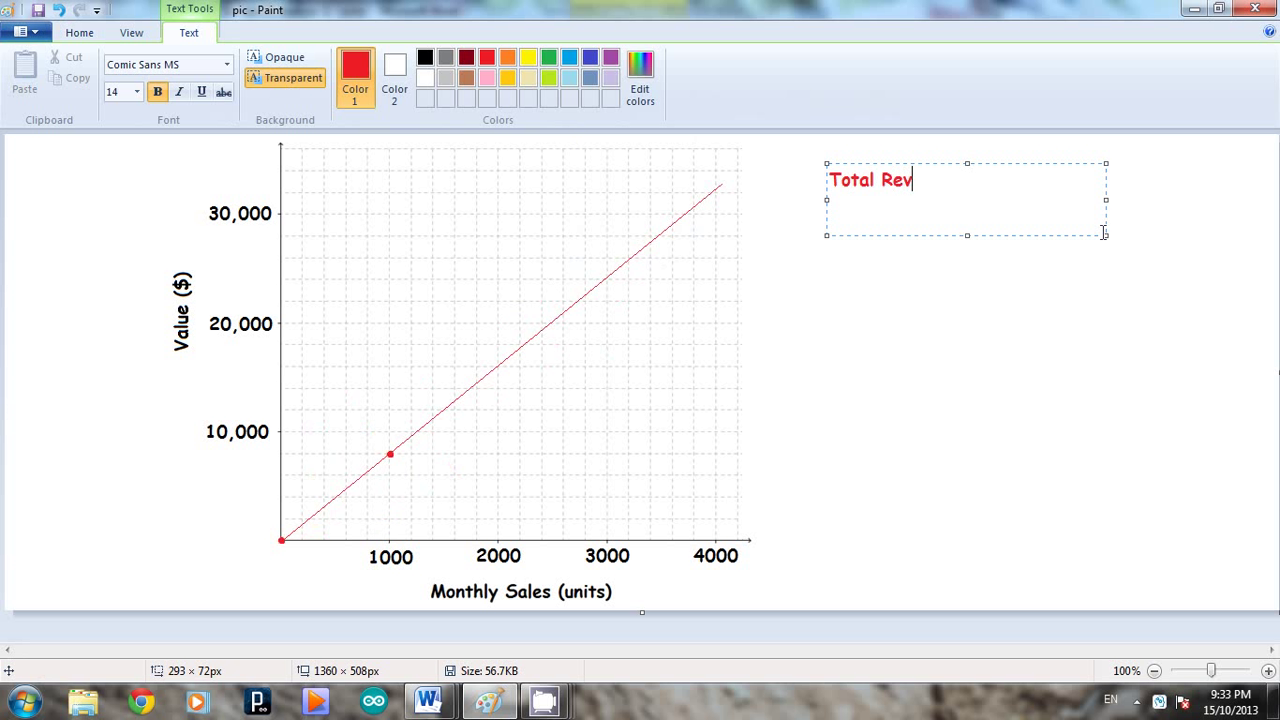
{"action": "type", "text": "enue"}
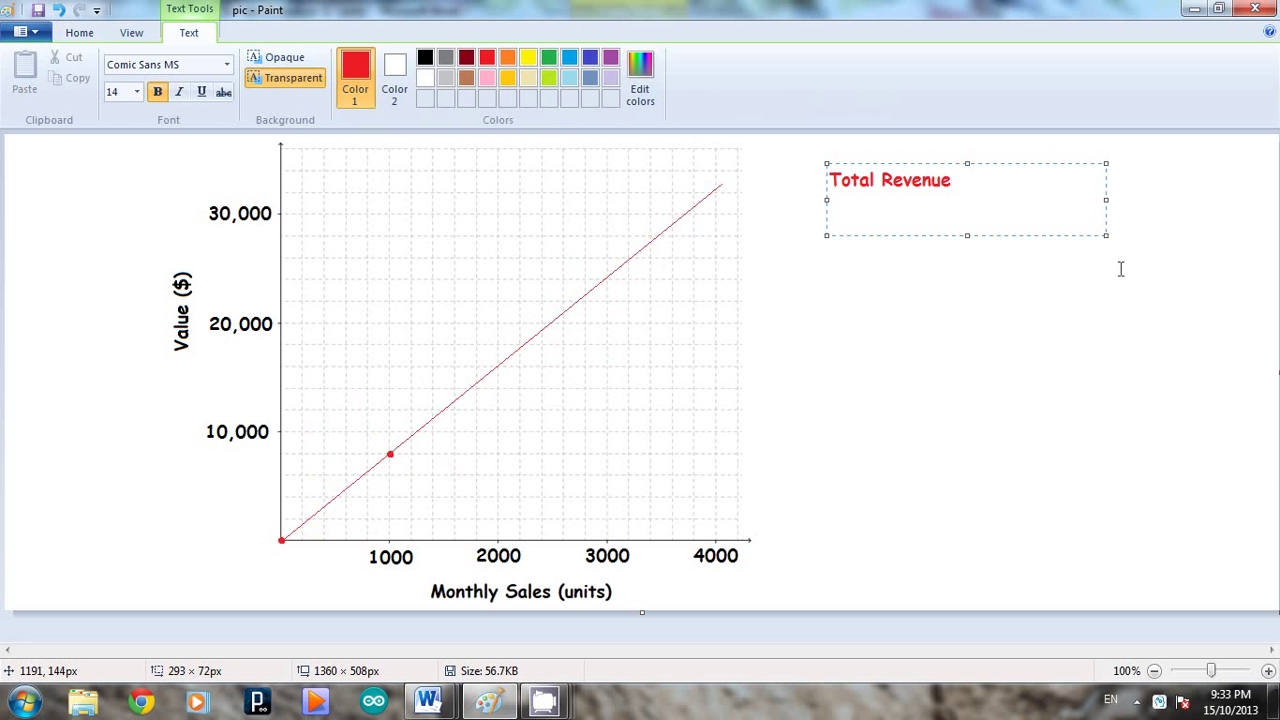
{"action": "left_click", "coordinate": [1120, 271]}
Move the Total Revenue label beside the top end of the red line
{"action": "left_click", "coordinate": [120, 75]}
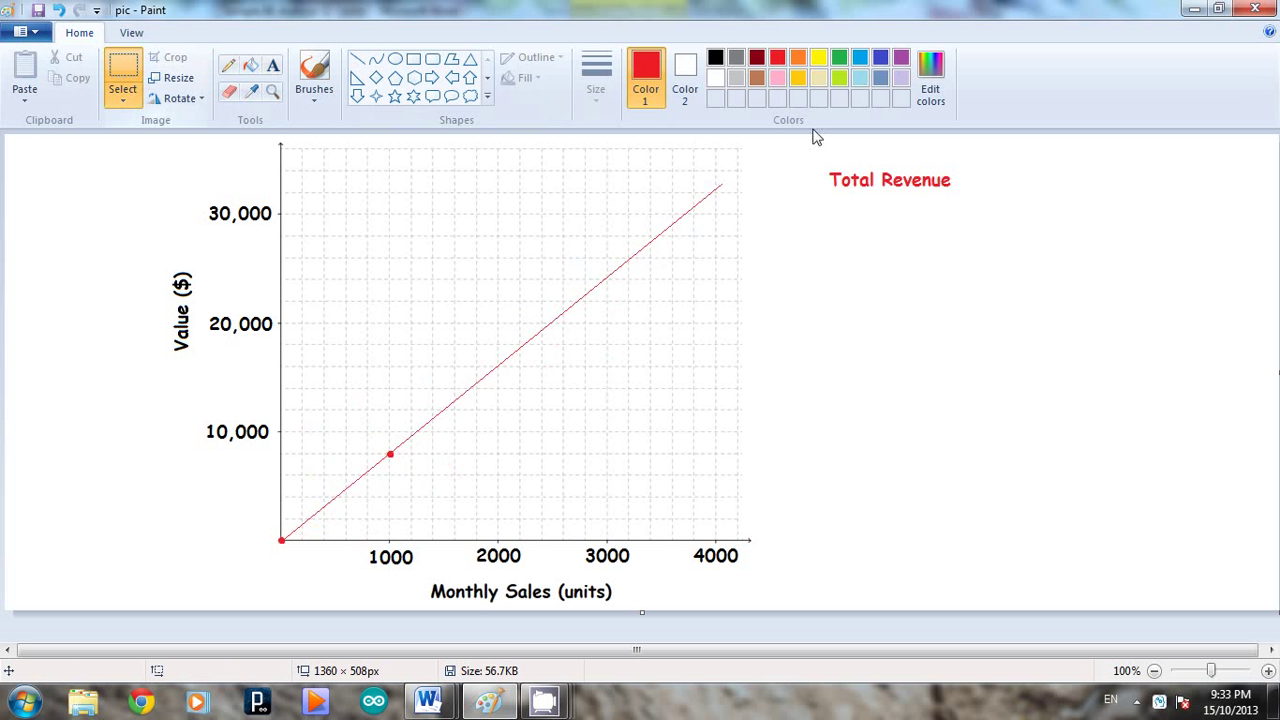
{"action": "left_click_drag", "start_coordinate": [826, 170], "coordinate": [835, 202]}
{"action": "left_click", "coordinate": [987, 215]}
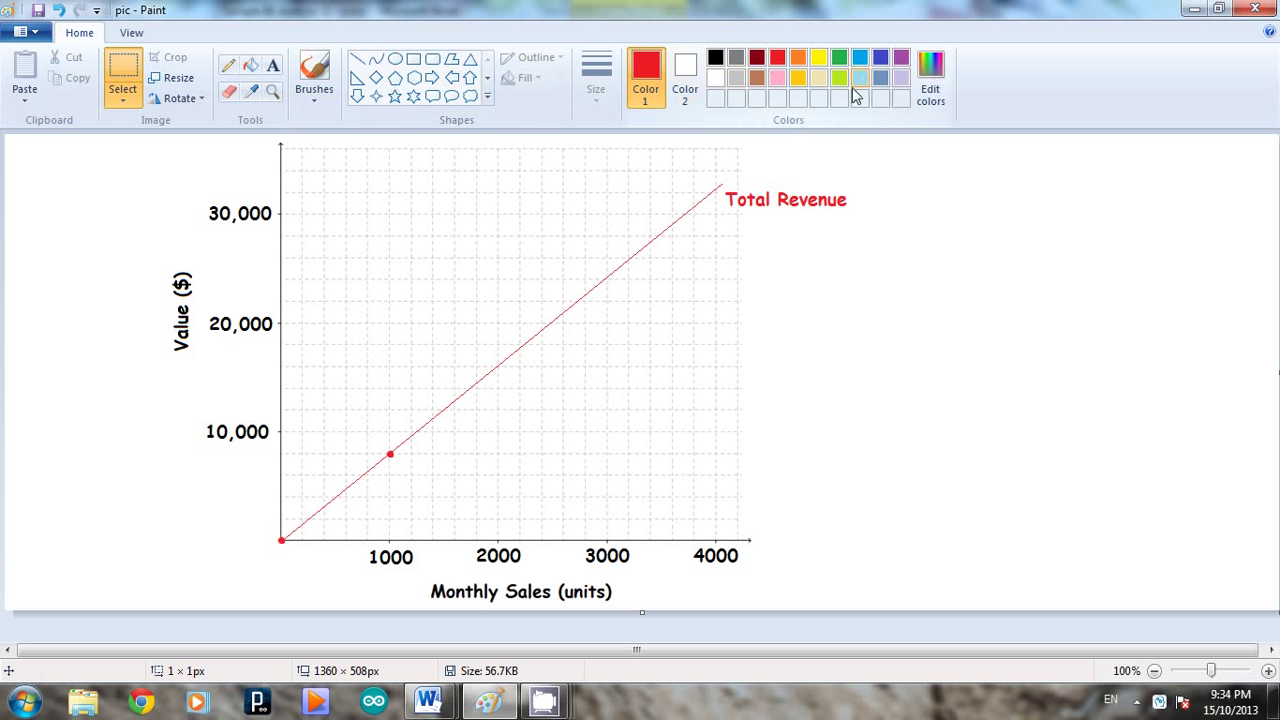
Place a thickest-size blue brush dot on the y-axis between 20,000 and 30,000
{"action": "left_click", "coordinate": [880, 58]}
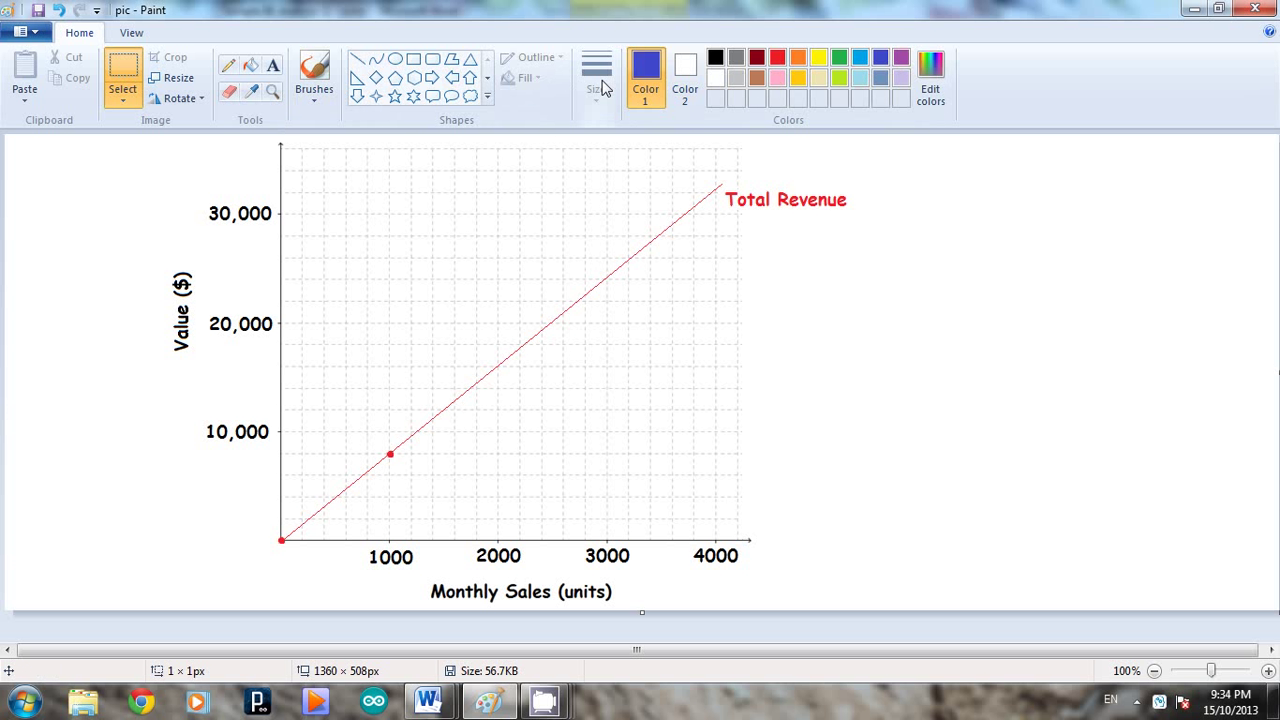
{"action": "left_click", "coordinate": [316, 72]}
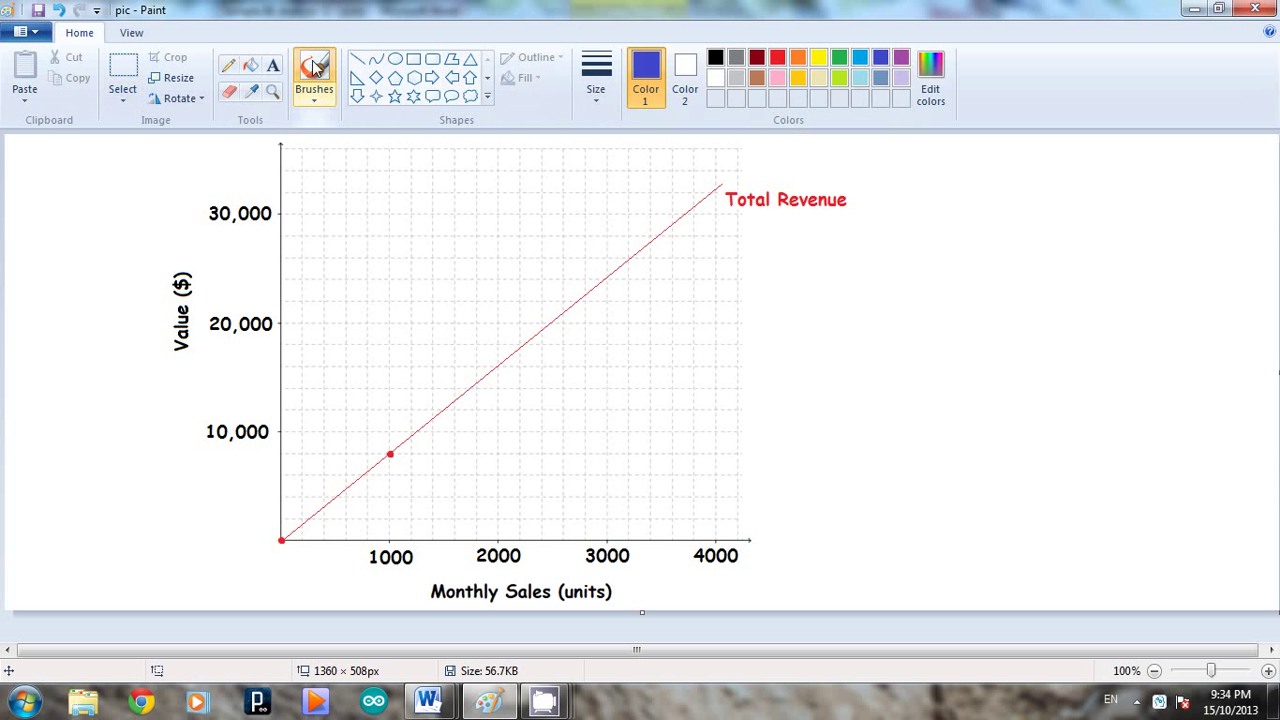
{"action": "left_click", "coordinate": [603, 83]}
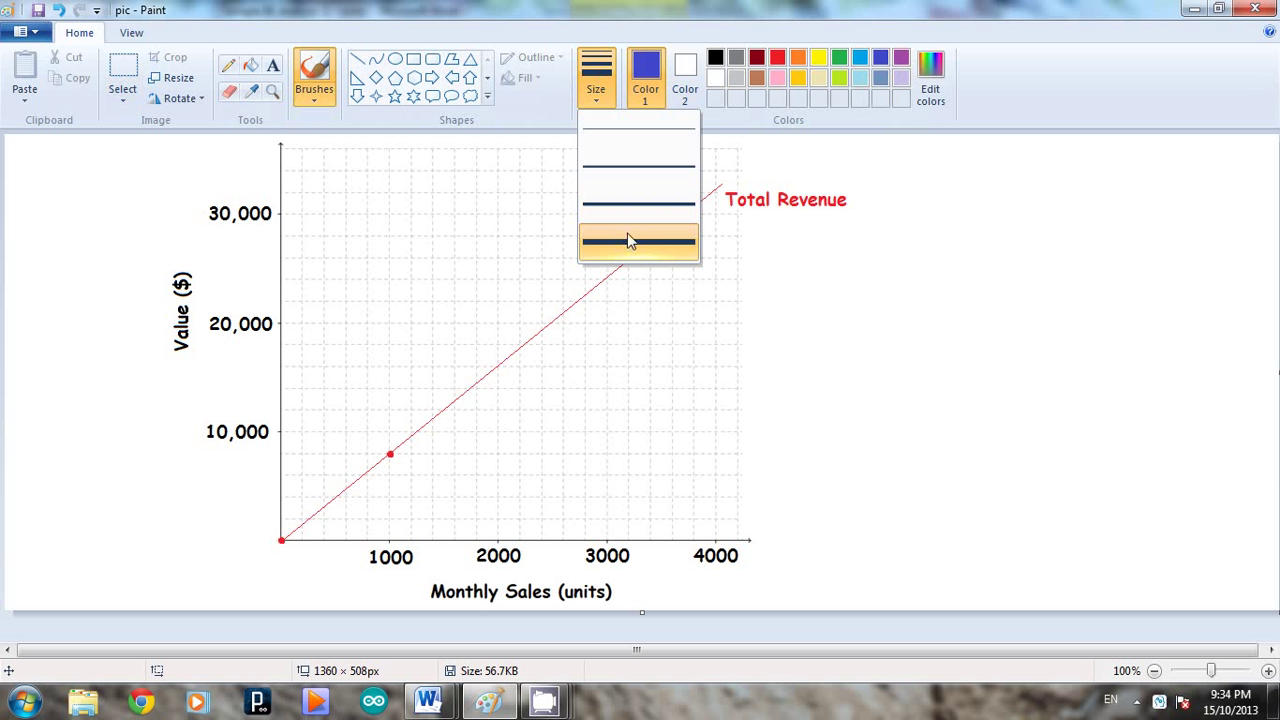
{"action": "left_click", "coordinate": [629, 240]}
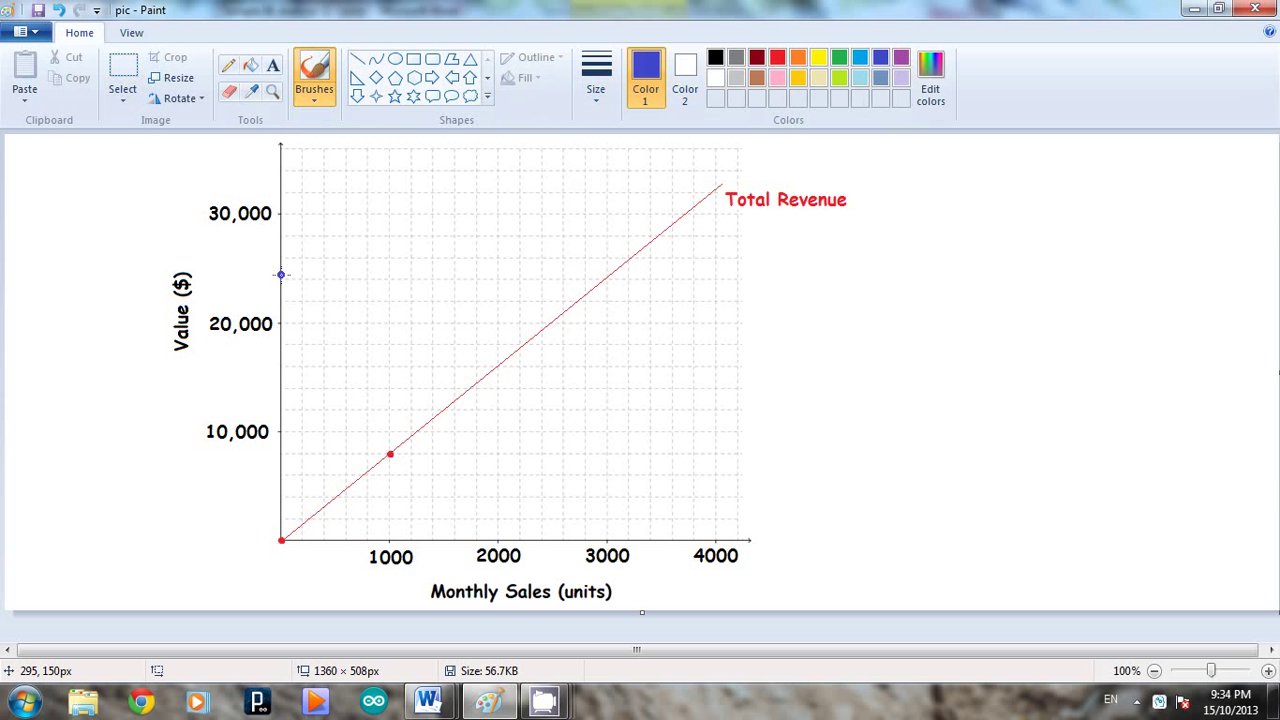
{"action": "left_click", "coordinate": [281, 275]}
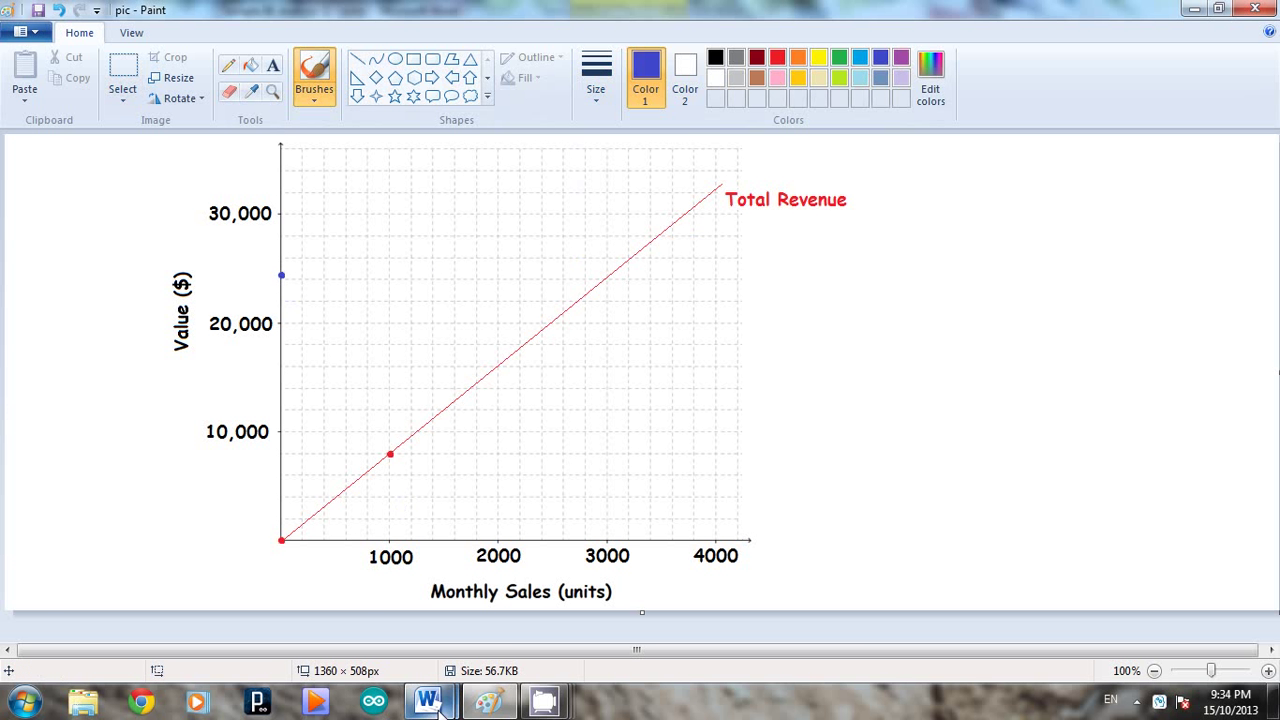
Switch to the 'Sample BE Analysis Q - solns' Word document showing the costs table
{"action": "mouse_move", "coordinate": [428, 700]}
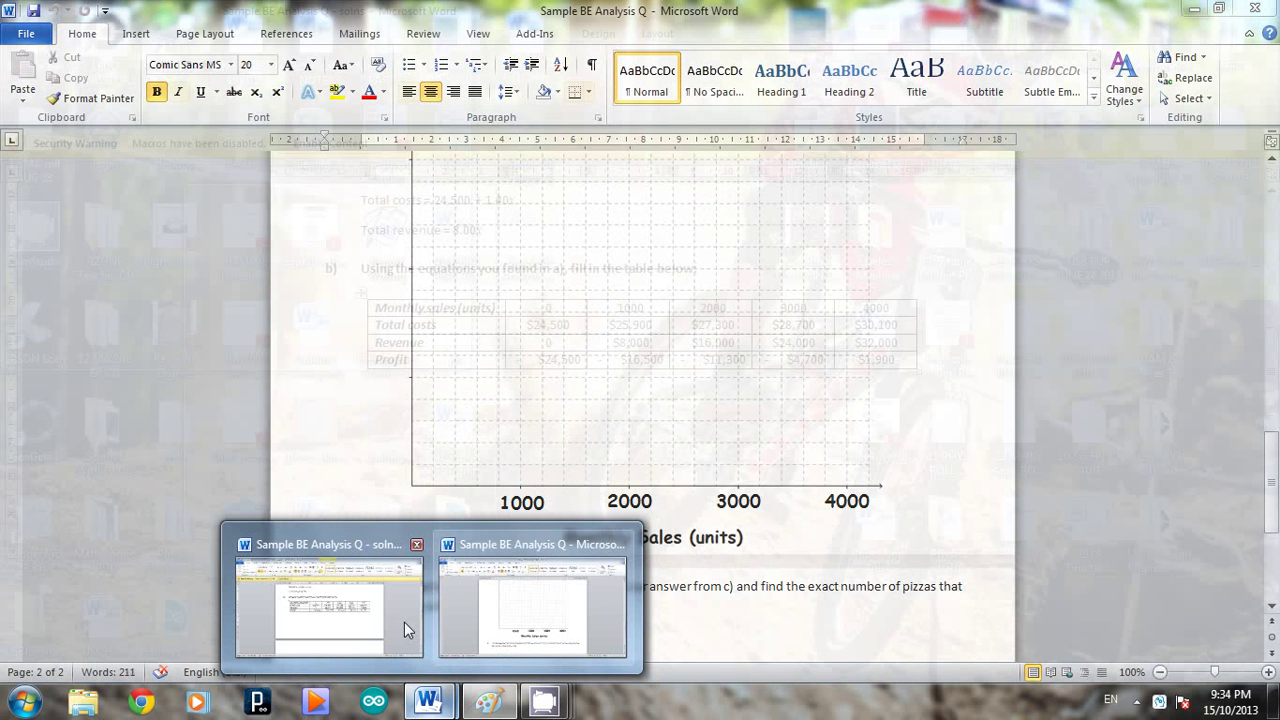
{"action": "left_click", "coordinate": [404, 622]}
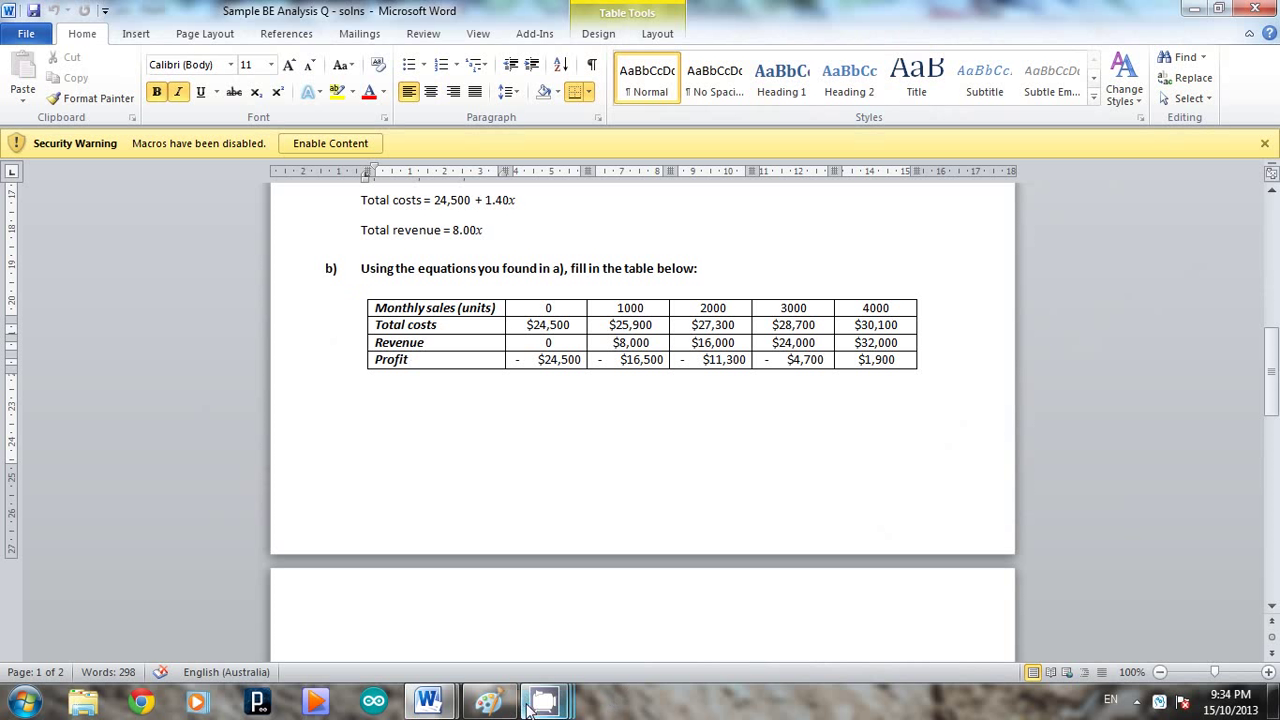
Back in Paint, dot a blue point at 4000 units and draw a thinnest-width line to it from the y-axis dot
{"action": "left_click", "coordinate": [488, 700]}
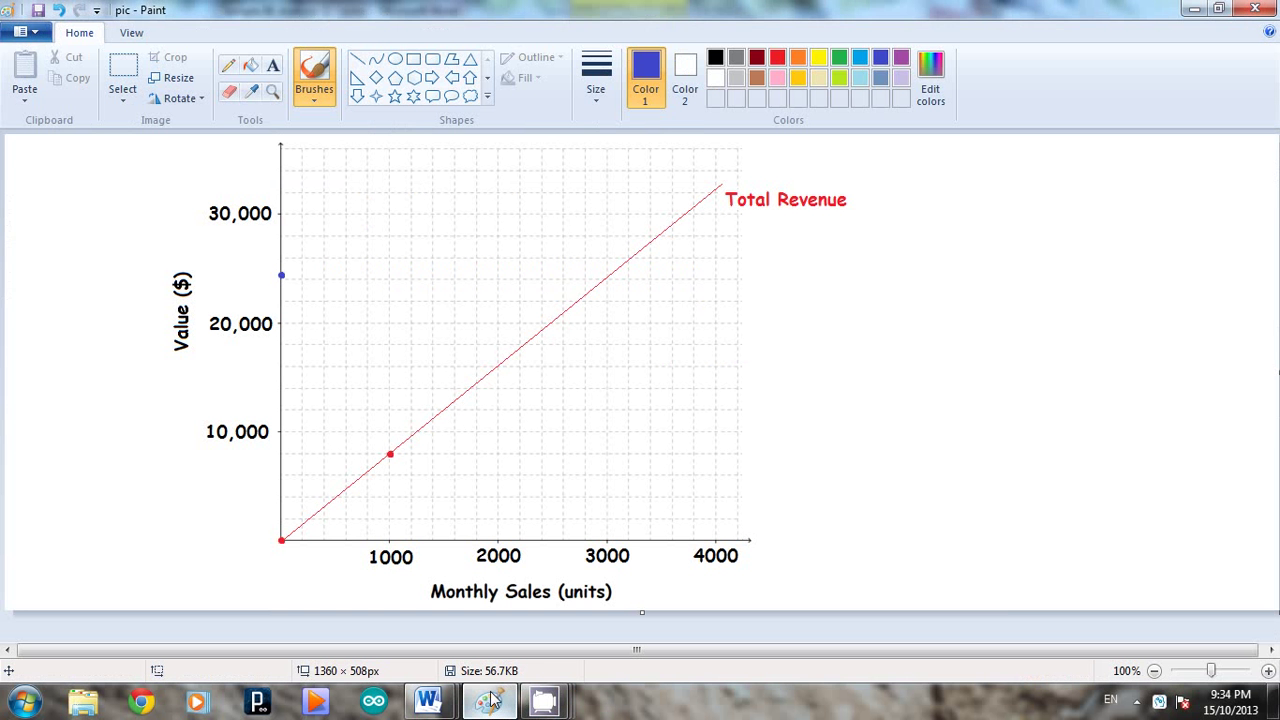
{"action": "left_click", "coordinate": [716, 213]}
{"action": "left_click", "coordinate": [357, 59]}
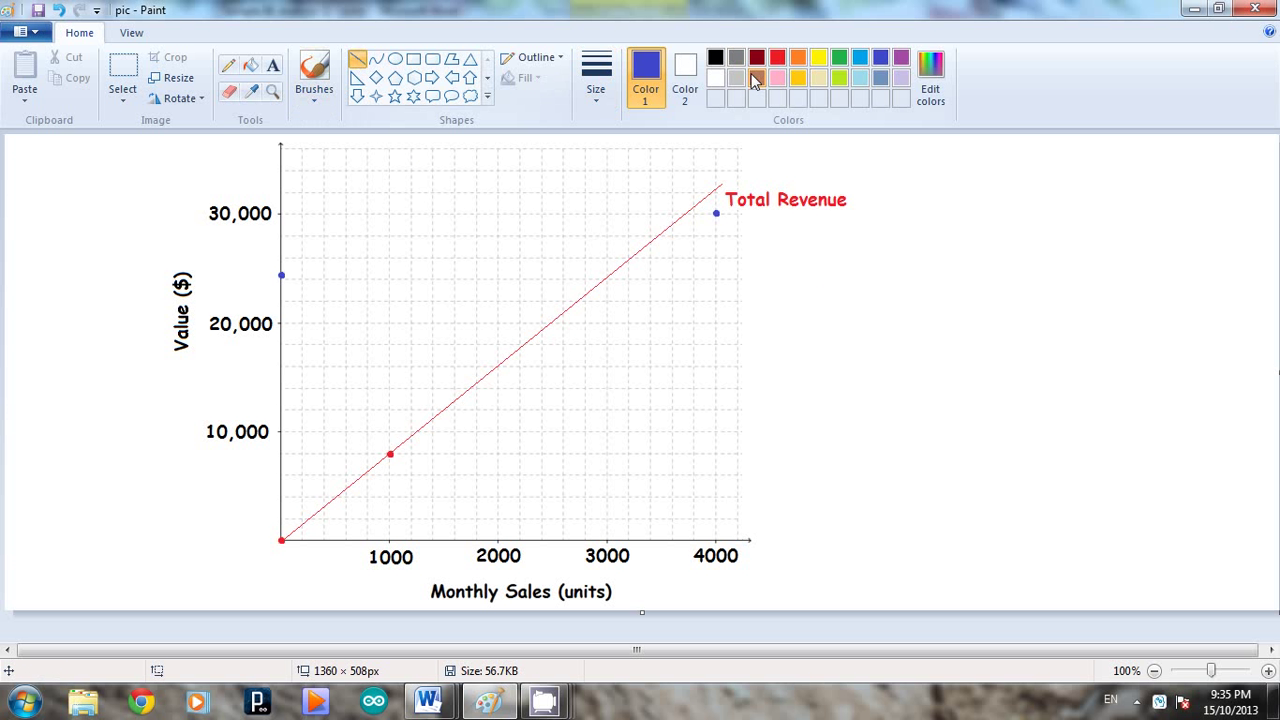
{"action": "left_click", "coordinate": [596, 78]}
{"action": "left_click", "coordinate": [607, 128]}
{"action": "left_click_drag", "start_coordinate": [281, 274], "coordinate": [741, 209]}
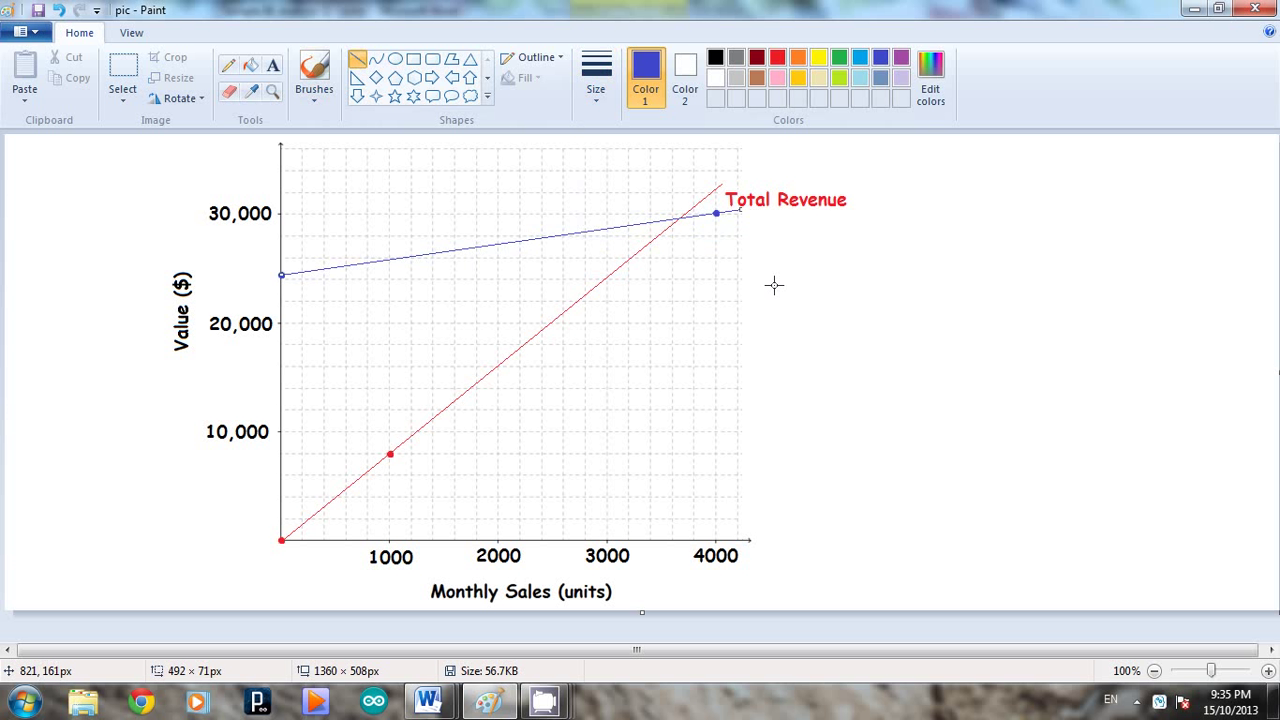
Type a blue 'Total Costs' label and drag it toward the blue line near the y-axis
{"action": "left_click", "coordinate": [272, 66]}
{"action": "left_click_drag", "start_coordinate": [849, 262], "coordinate": [1120, 327]}
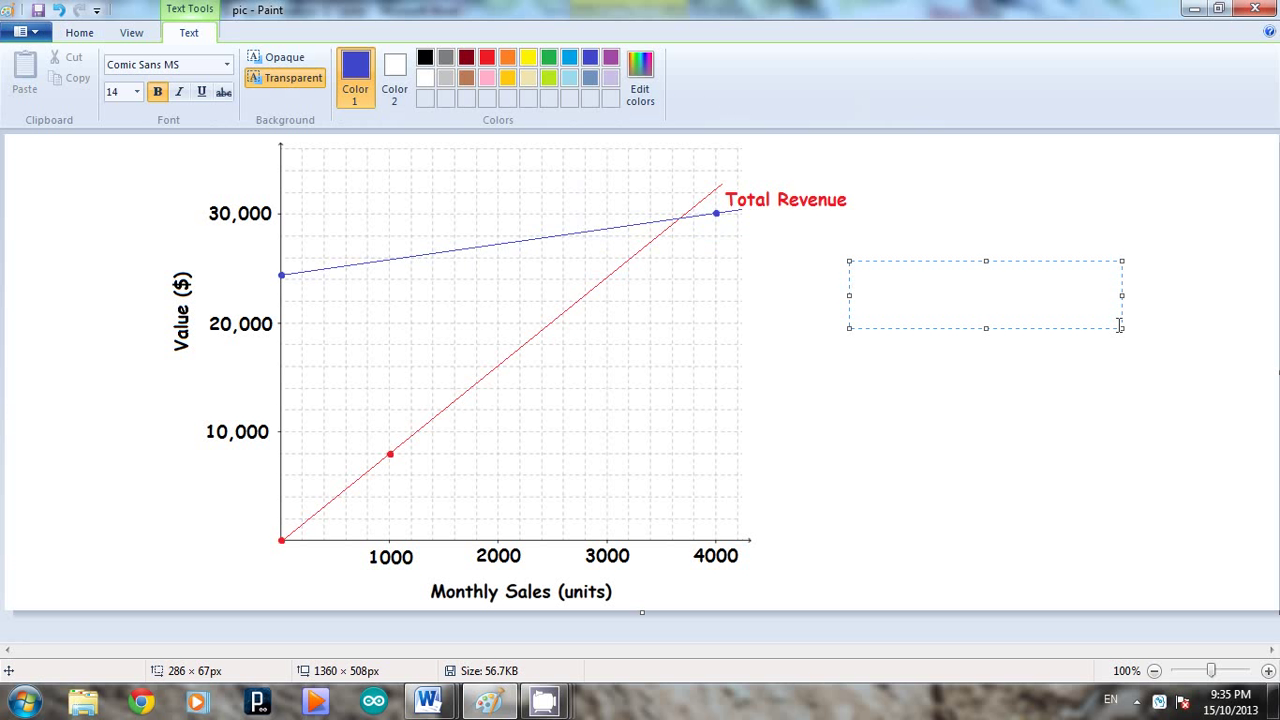
{"action": "type", "text": "Total Costs"}
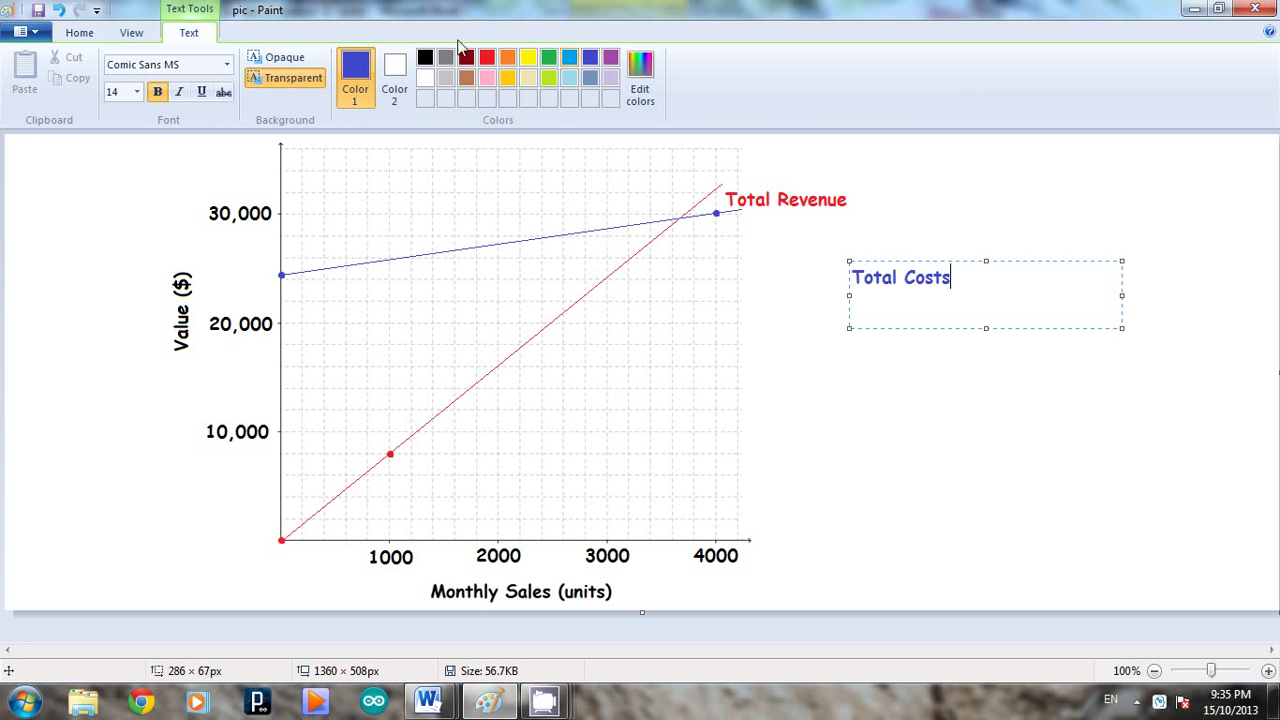
{"action": "left_click", "coordinate": [78, 33]}
{"action": "left_click", "coordinate": [116, 82]}
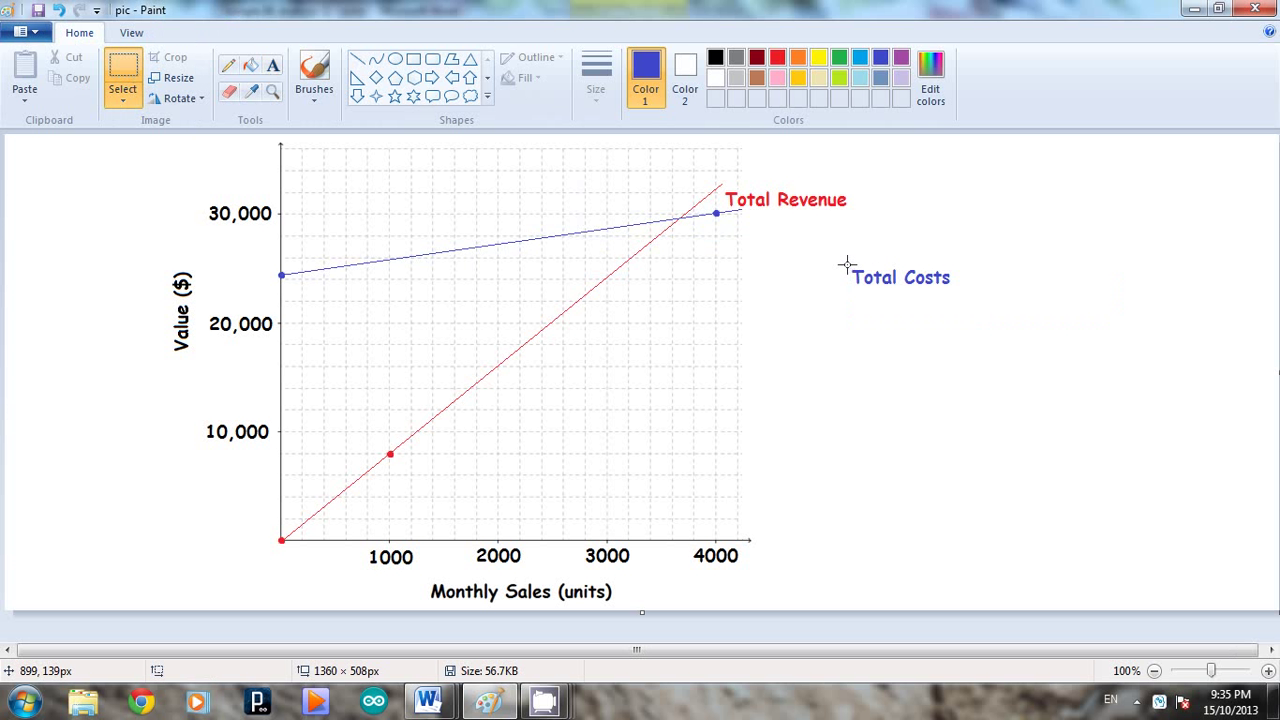
{"action": "left_click_drag", "start_coordinate": [847, 266], "coordinate": [400, 251]}
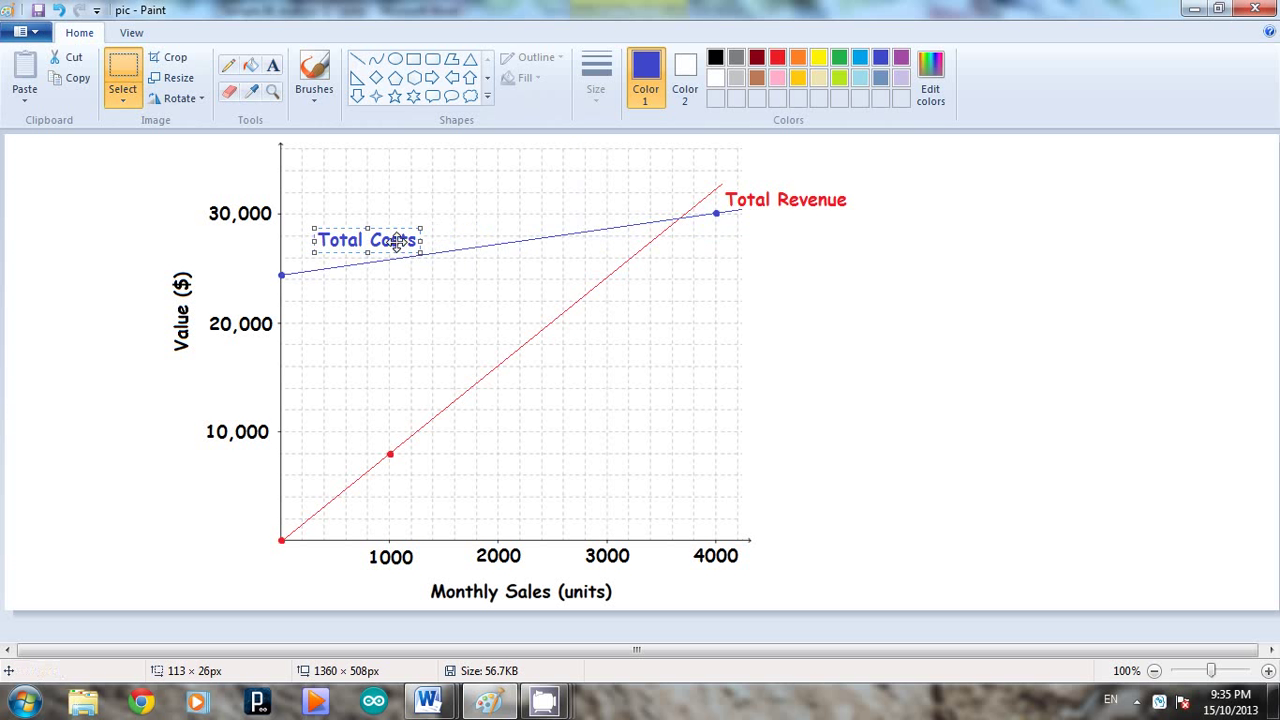
Drop the Total Costs label above the blue line, then mark the lines' crossing with a thick gold dot
{"action": "left_click", "coordinate": [812, 383]}
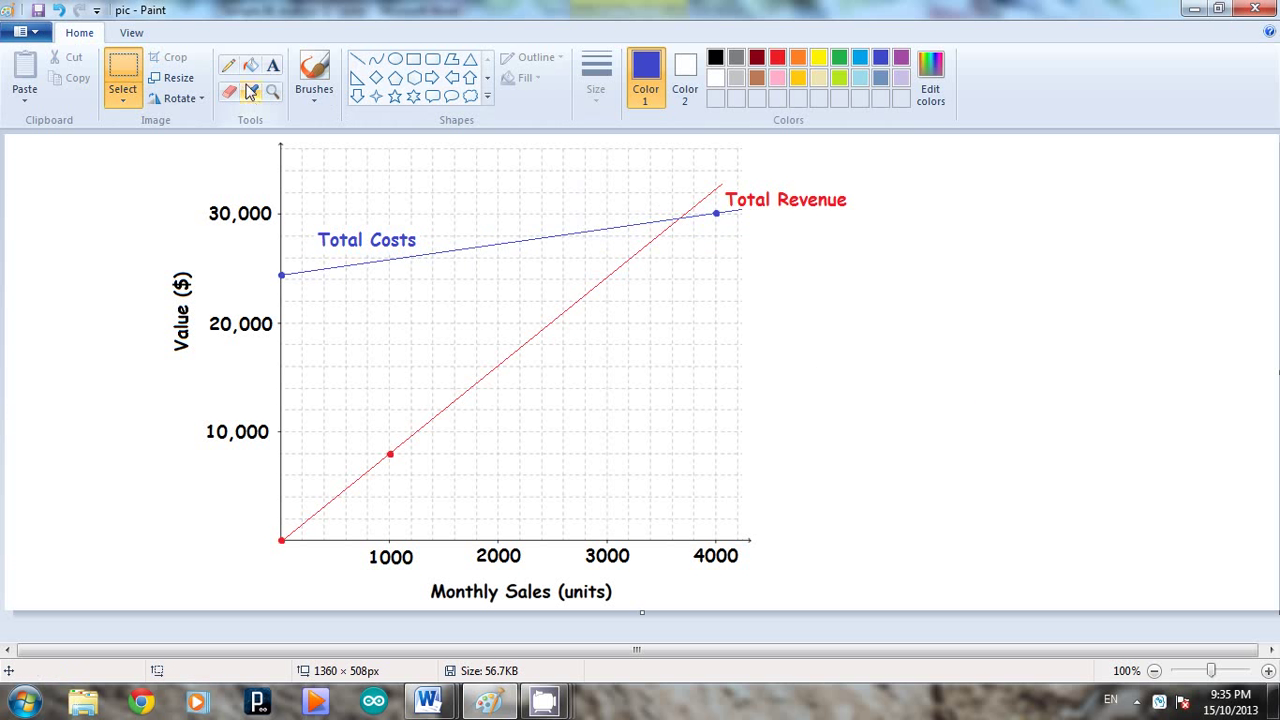
{"action": "left_click", "coordinate": [314, 80]}
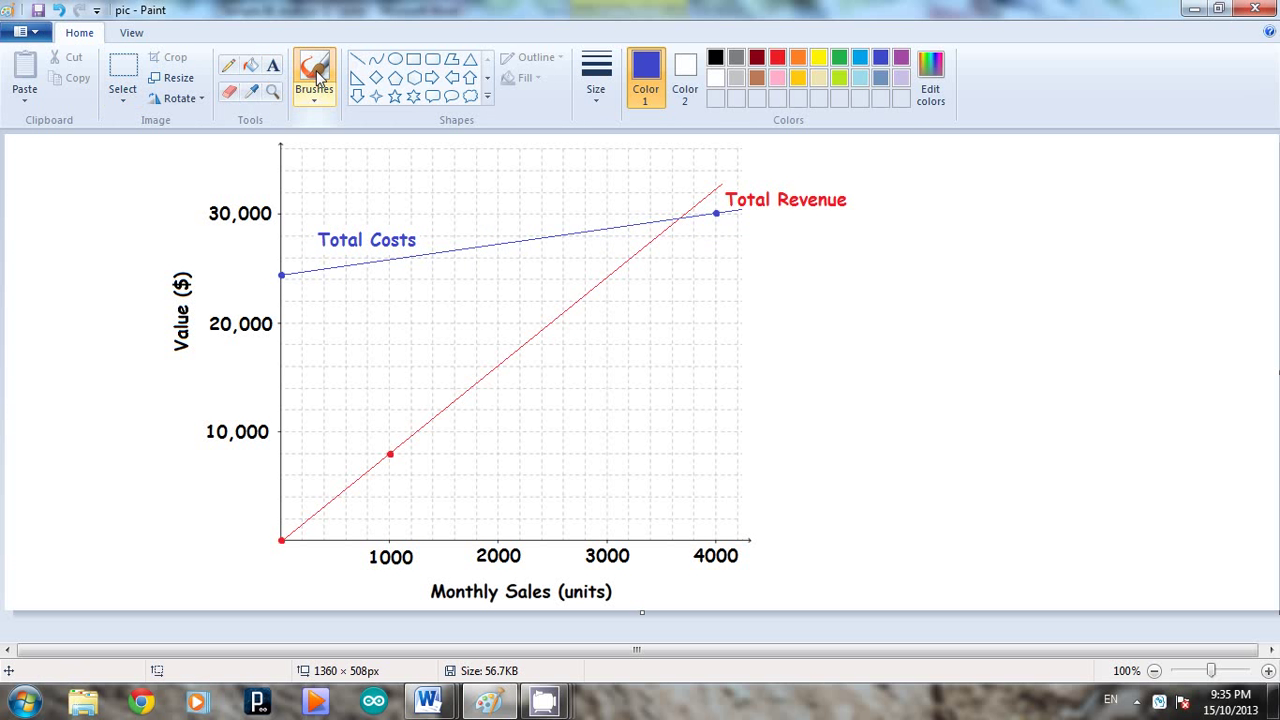
{"action": "left_click", "coordinate": [598, 92]}
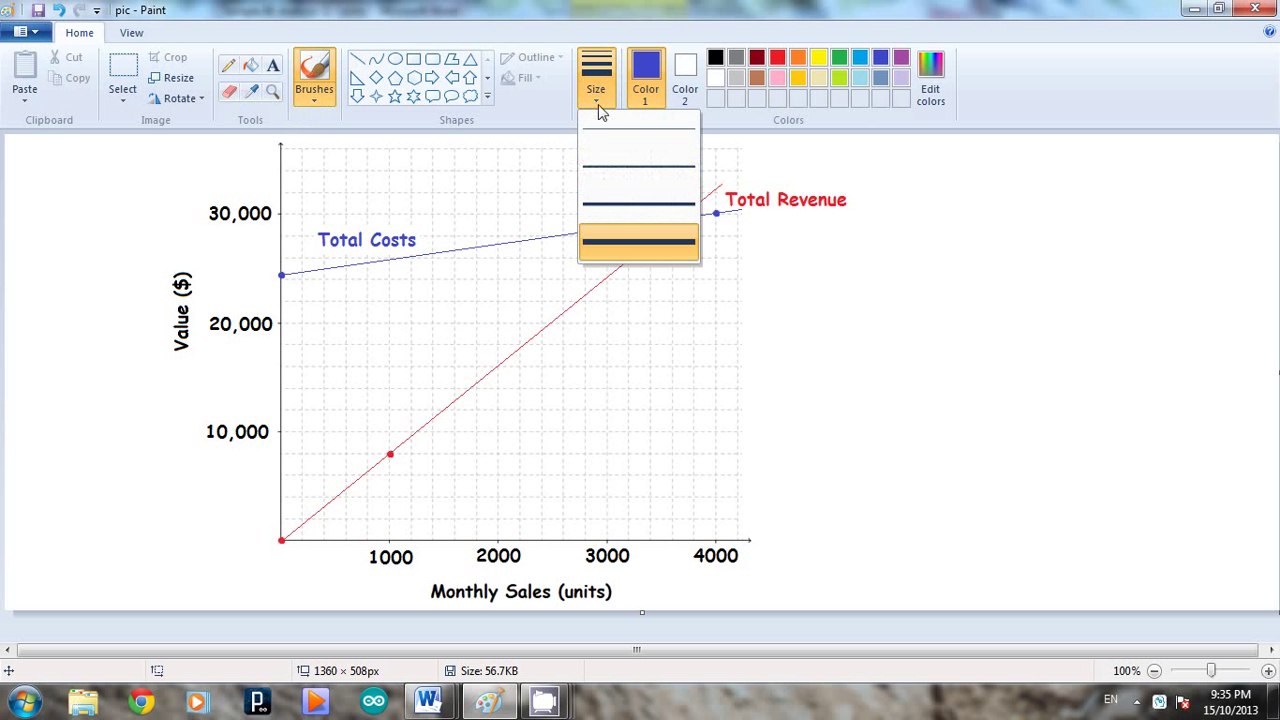
{"action": "left_click", "coordinate": [838, 60]}
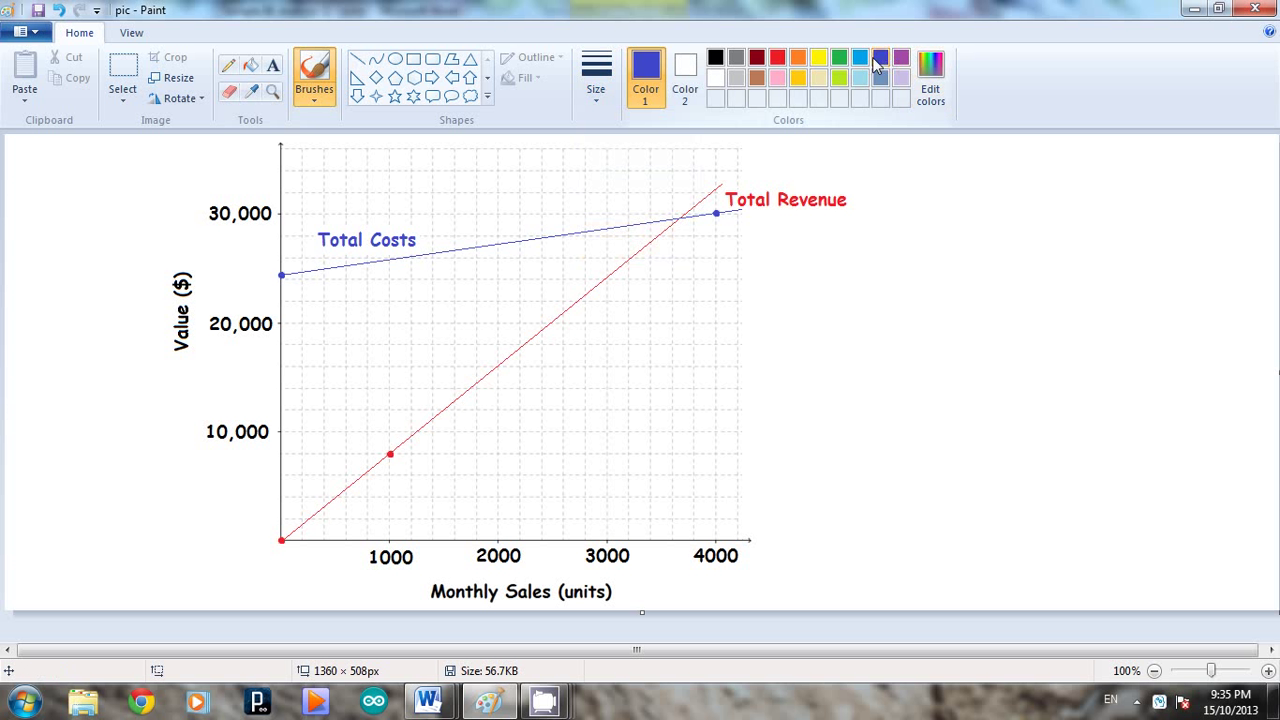
{"action": "left_click", "coordinate": [797, 78]}
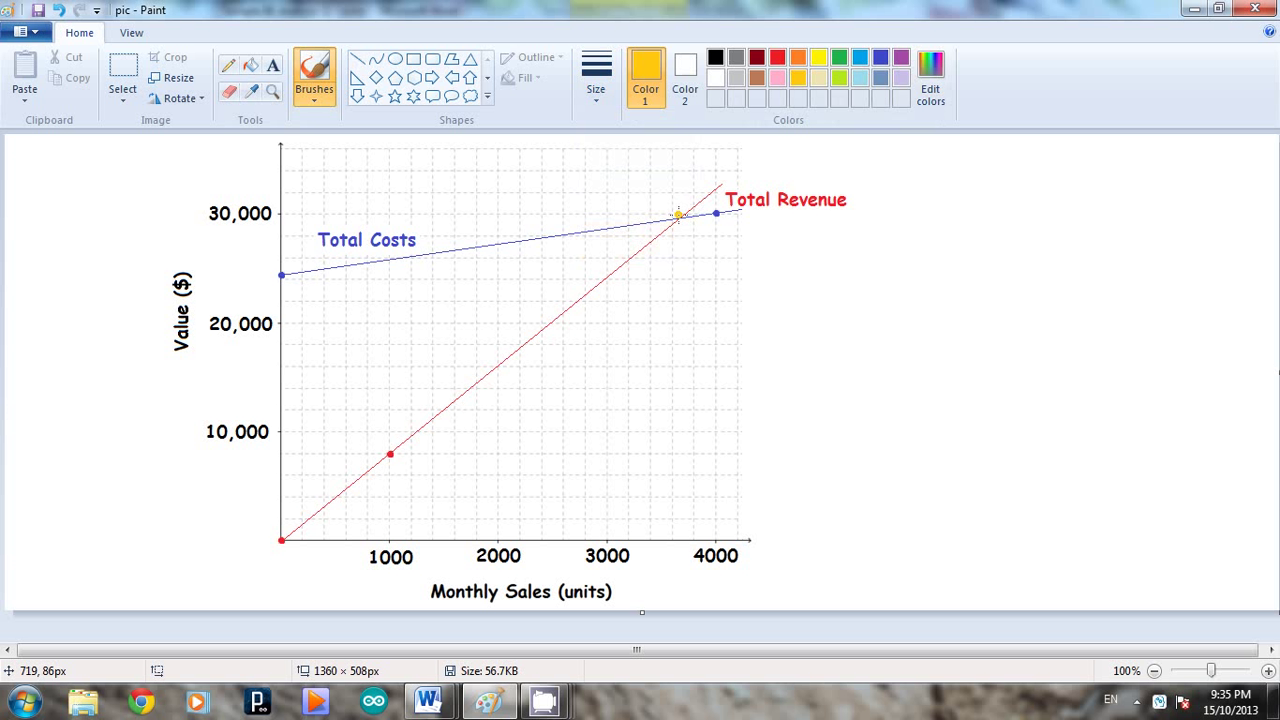
{"action": "left_click", "coordinate": [678, 218]}
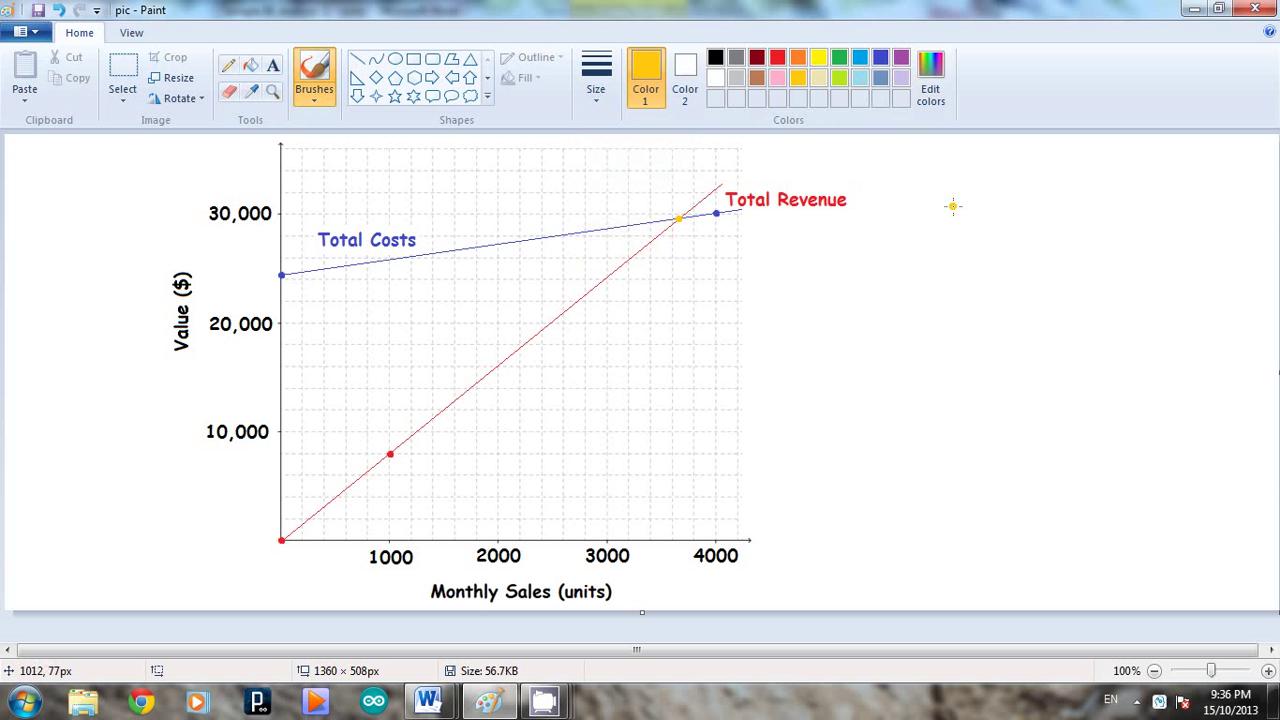
Draw a thin yellow line from the break-even point down to the x-axis near 3650 units
{"action": "left_click", "coordinate": [357, 59]}
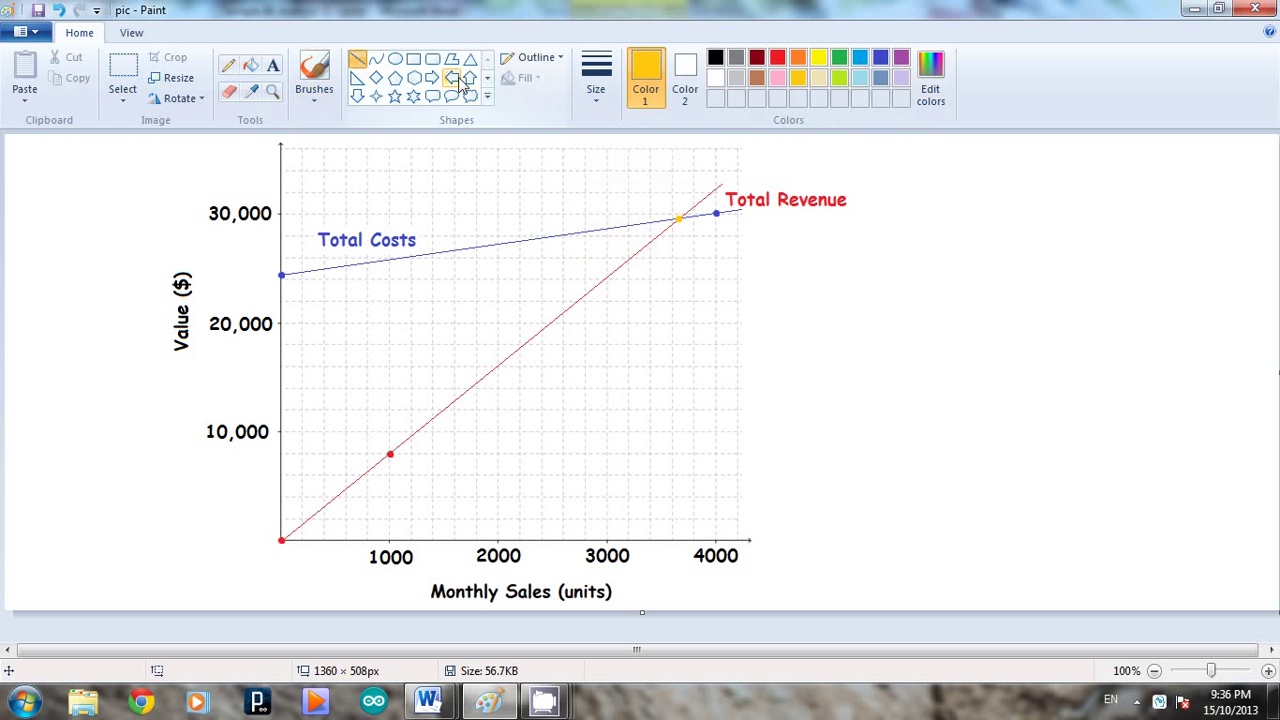
{"action": "left_click", "coordinate": [596, 78]}
{"action": "left_click", "coordinate": [603, 134]}
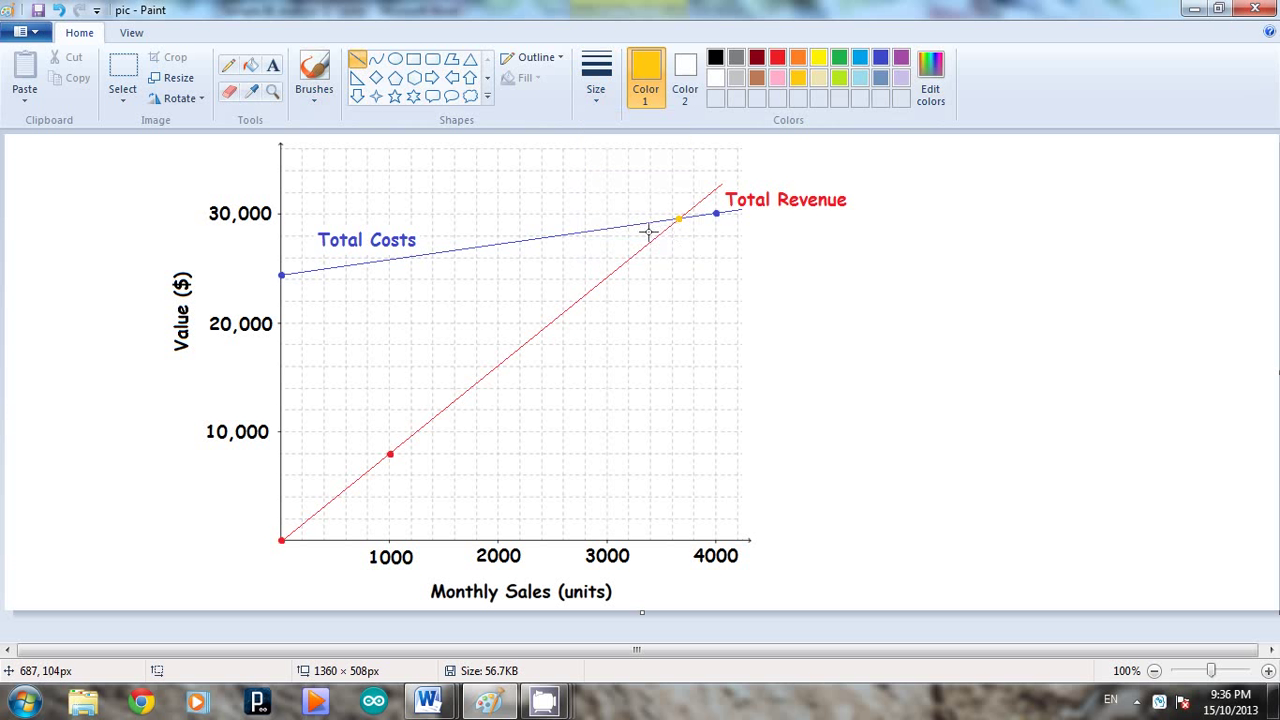
{"action": "left_click_drag", "start_coordinate": [679, 218], "coordinate": [685, 457]}
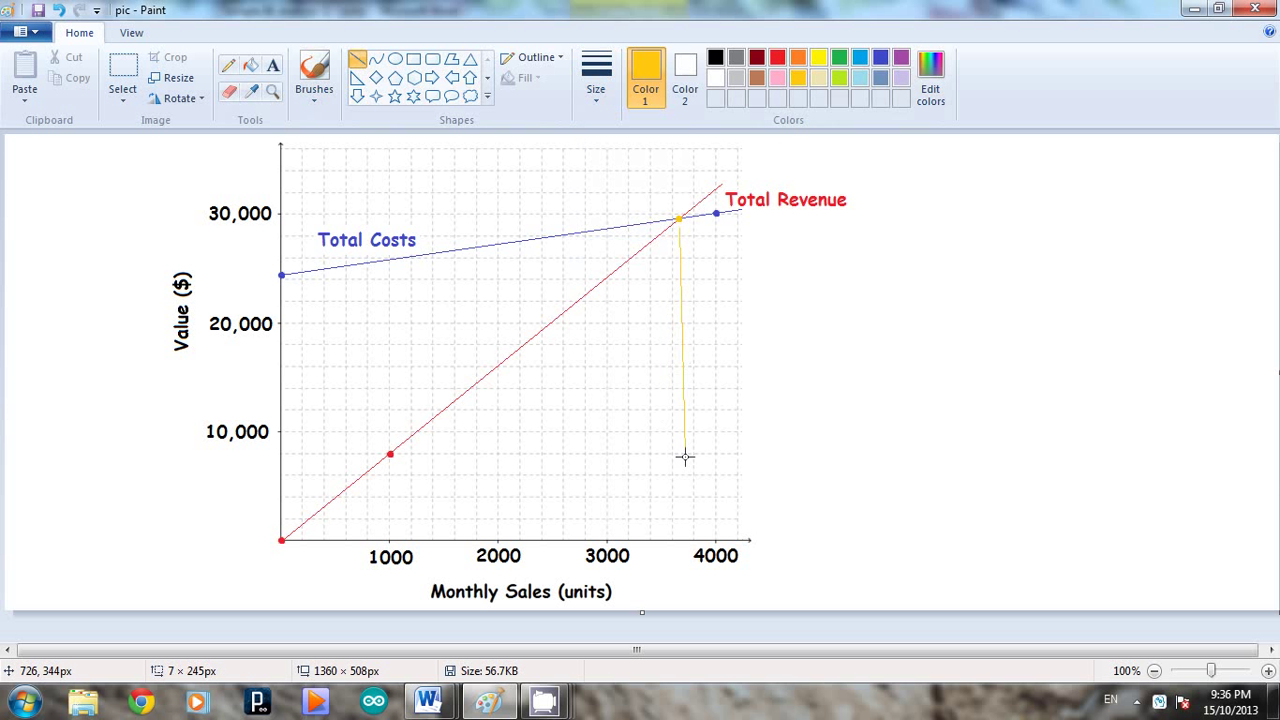
{"action": "left_click_drag", "start_coordinate": [685, 457], "coordinate": [678, 540]}
{"action": "left_click", "coordinate": [848, 505]}
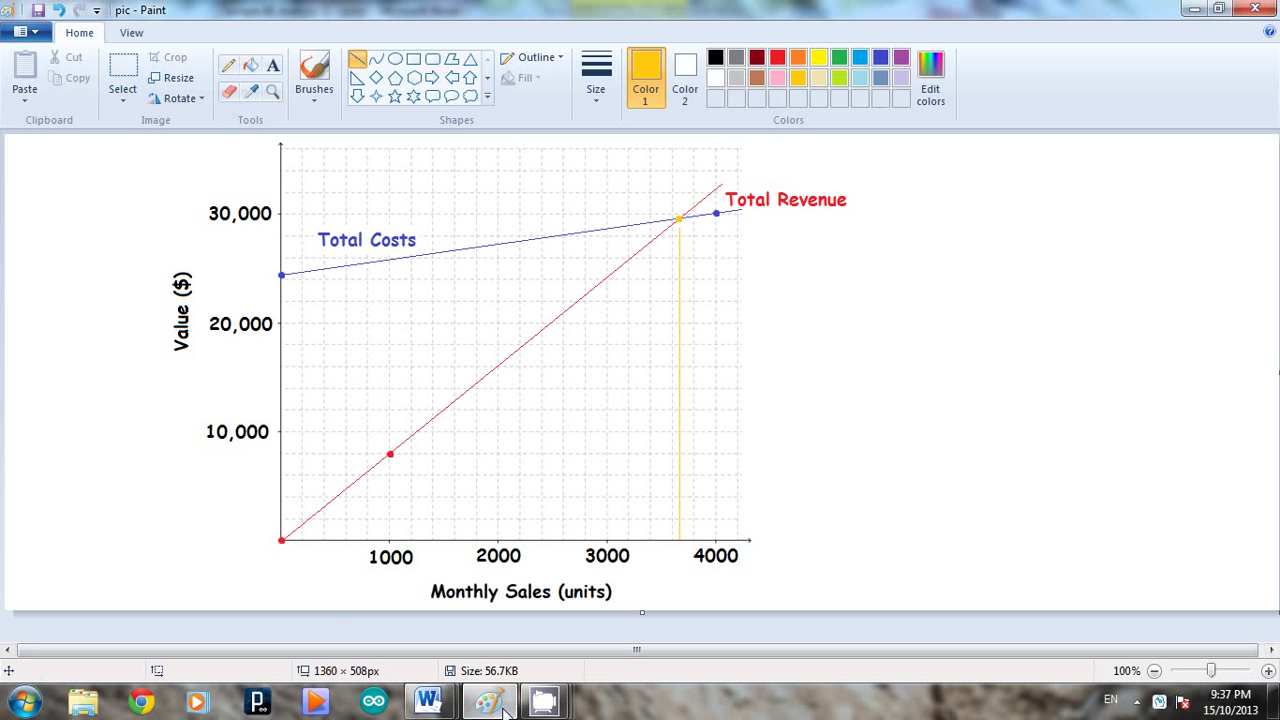
{"action": "mouse_move", "coordinate": [428, 702]}
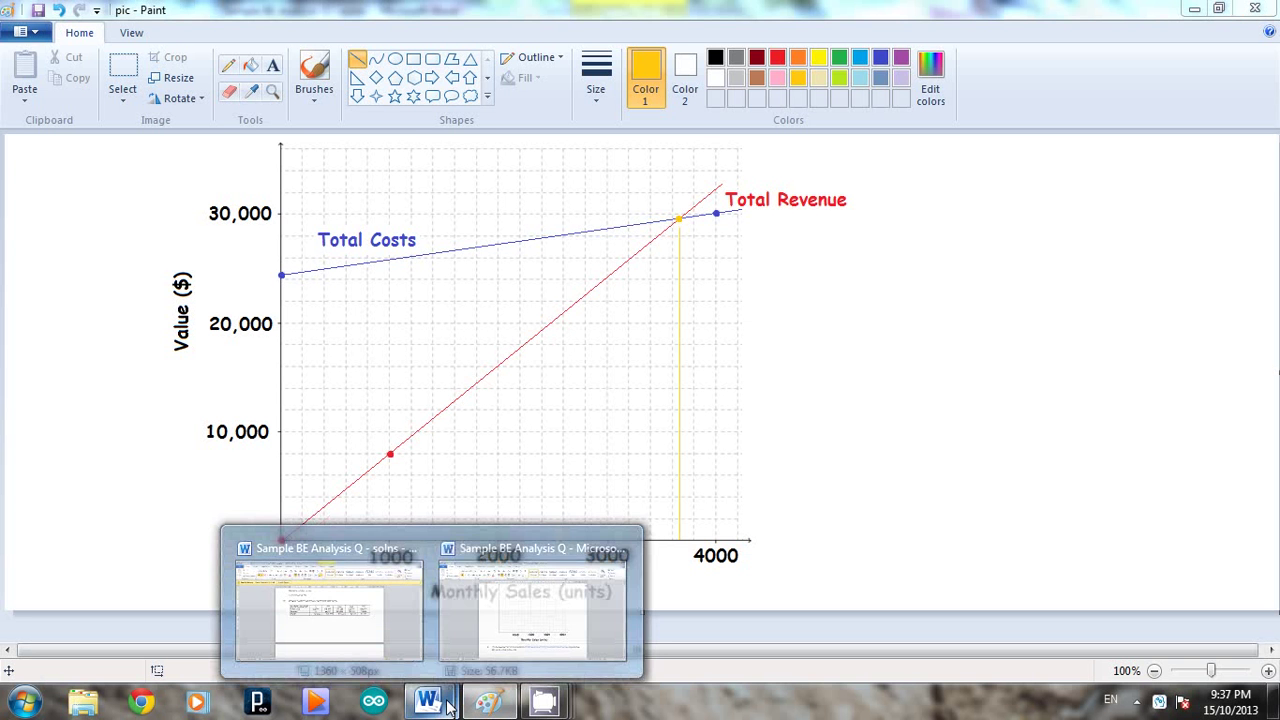
{"action": "left_click", "coordinate": [383, 617]}
{"action": "left_click_drag", "start_coordinate": [1272, 362], "coordinate": [1273, 550]}
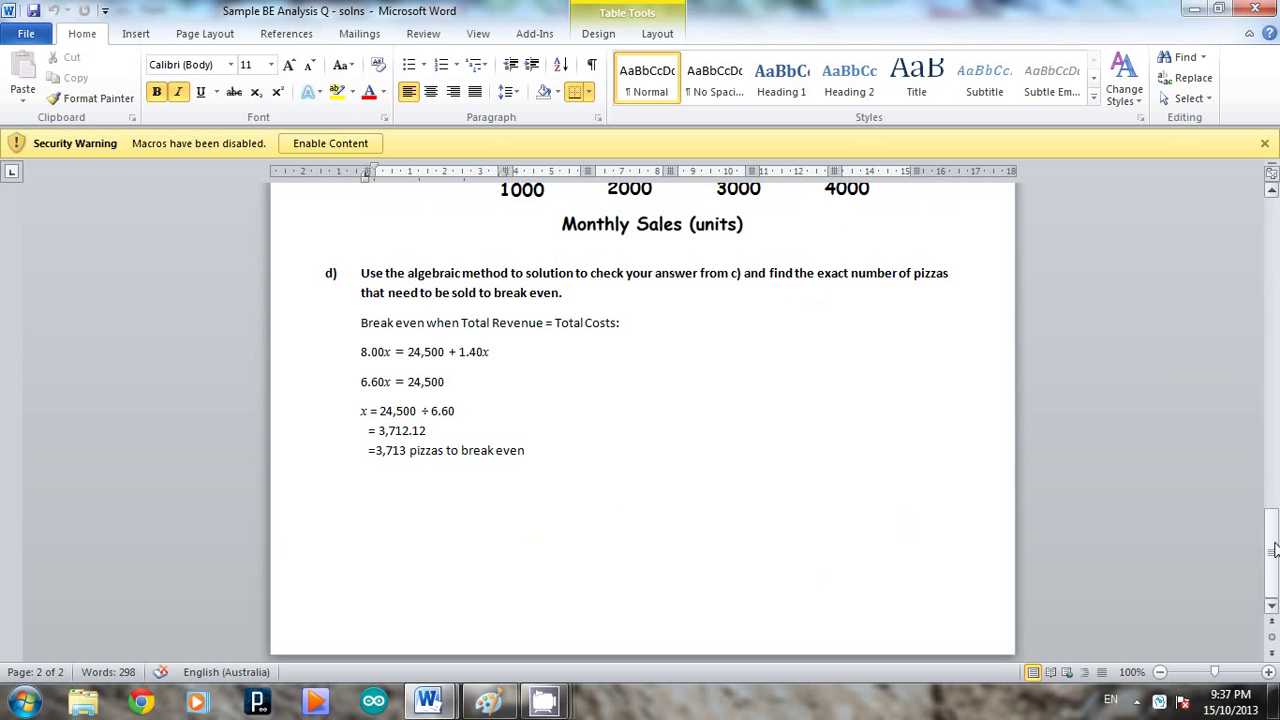
{"action": "left_click", "coordinate": [489, 702]}
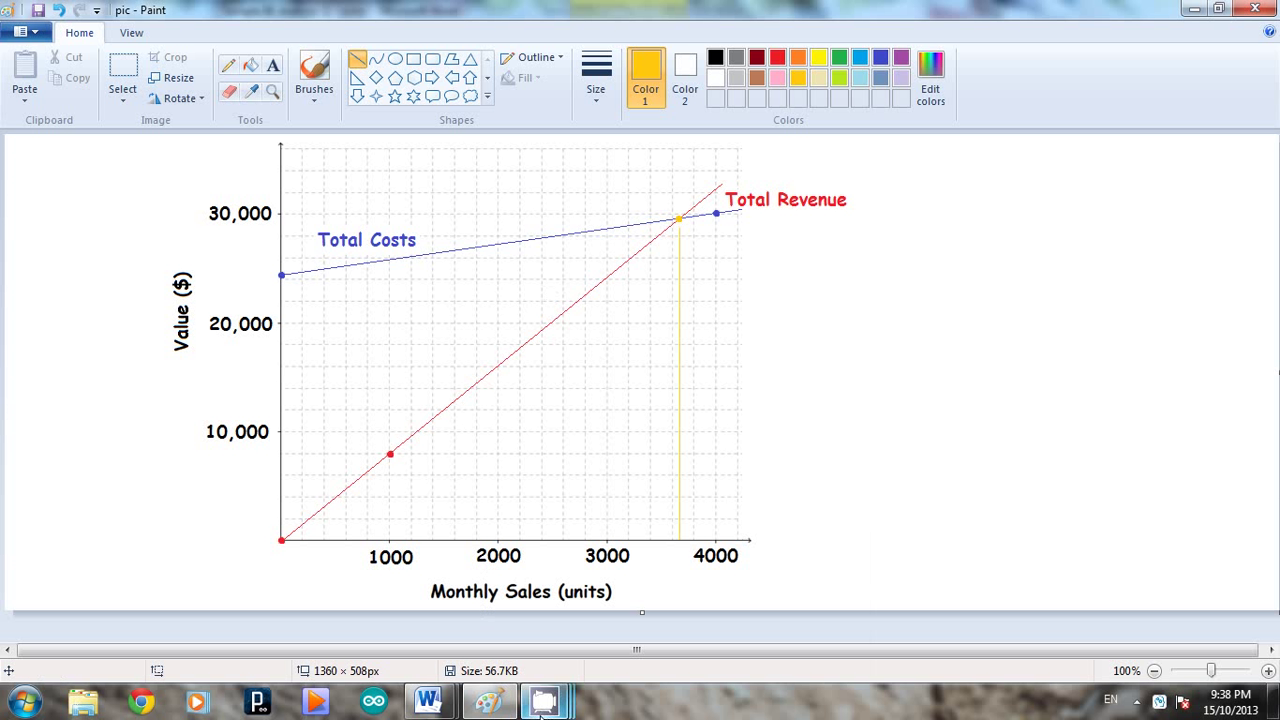
Restore the CamStudio recorder window over the finished Paint graph
{"action": "mouse_move", "coordinate": [541, 708]}
{"action": "left_click", "coordinate": [365, 606]}
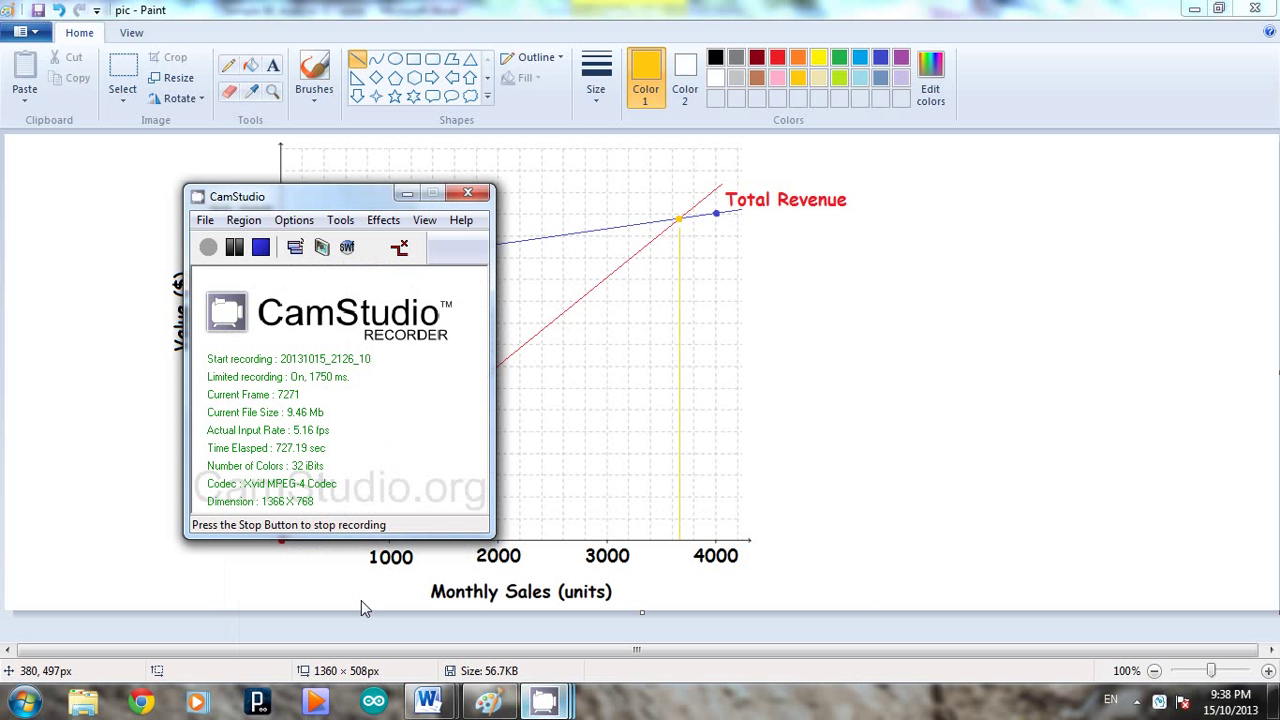